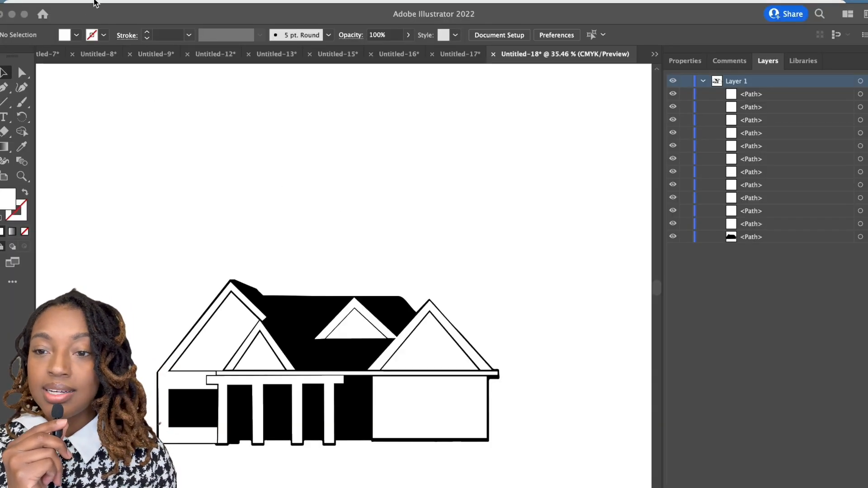
# Place the house screenshot ending in 10.19.17 PM in the empty area above the existing house drawing
pyautogui.click(95, 1)
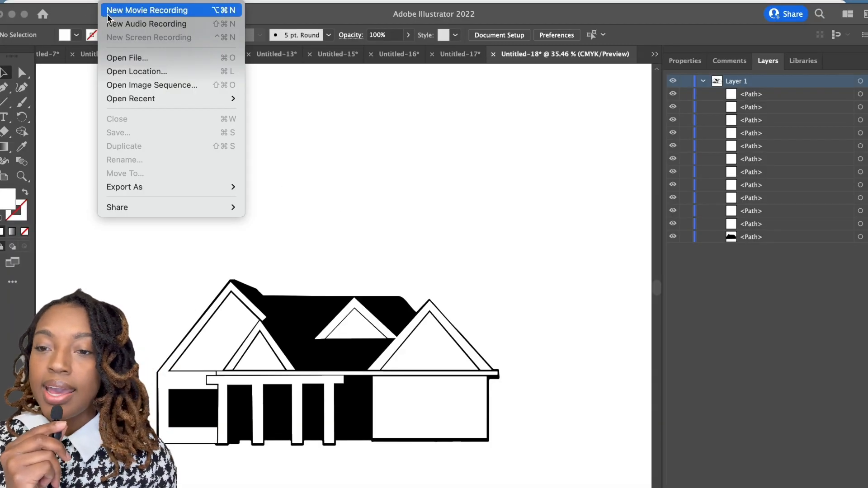
pyautogui.click(64, 124)
pyautogui.click(79, 1)
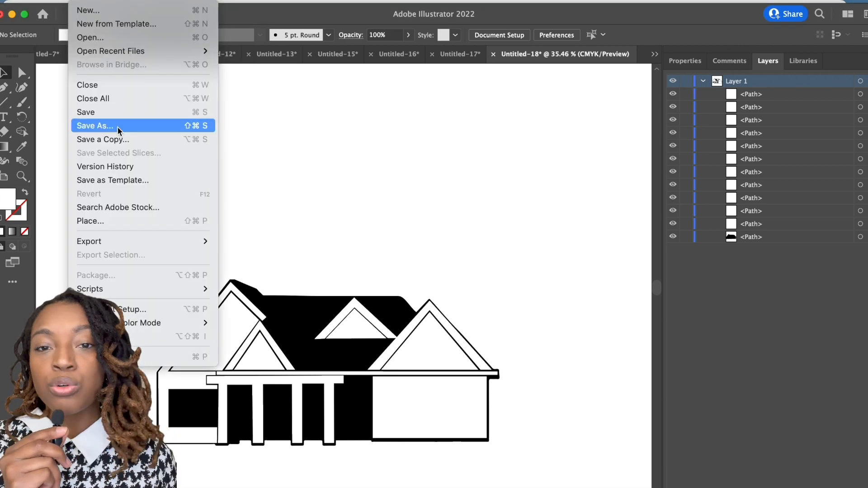
pyautogui.click(113, 222)
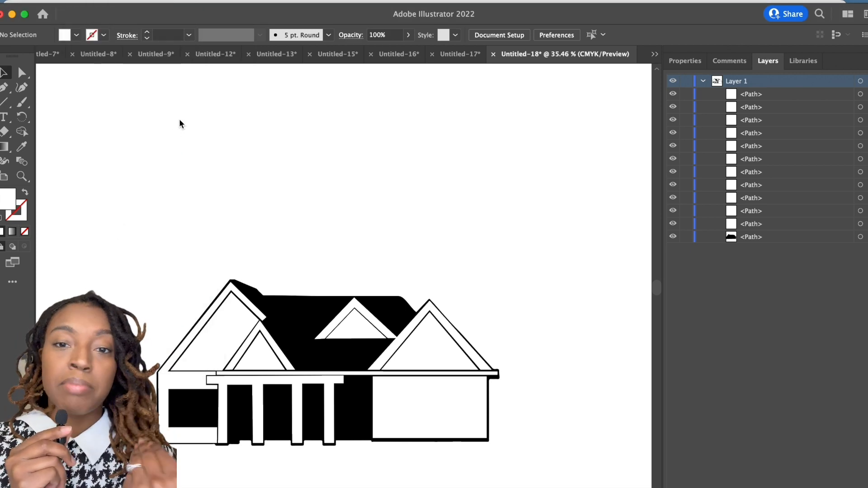
pyautogui.click(222, 84)
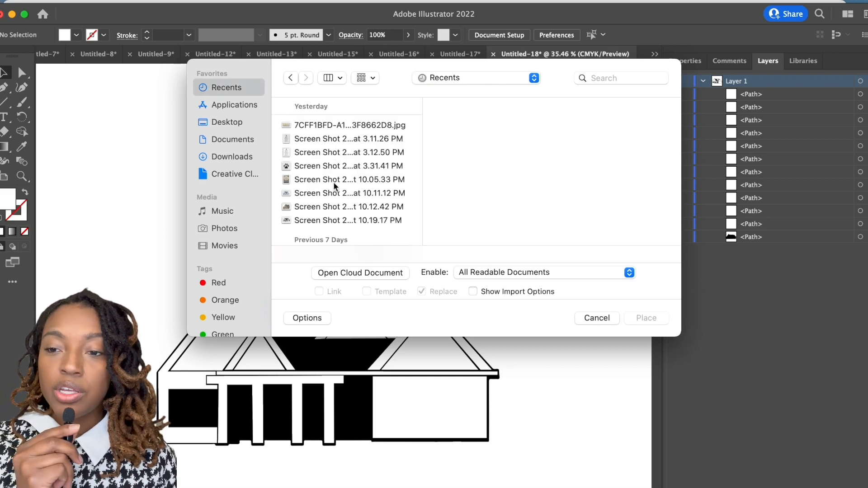
pyautogui.click(333, 220)
pyautogui.click(641, 318)
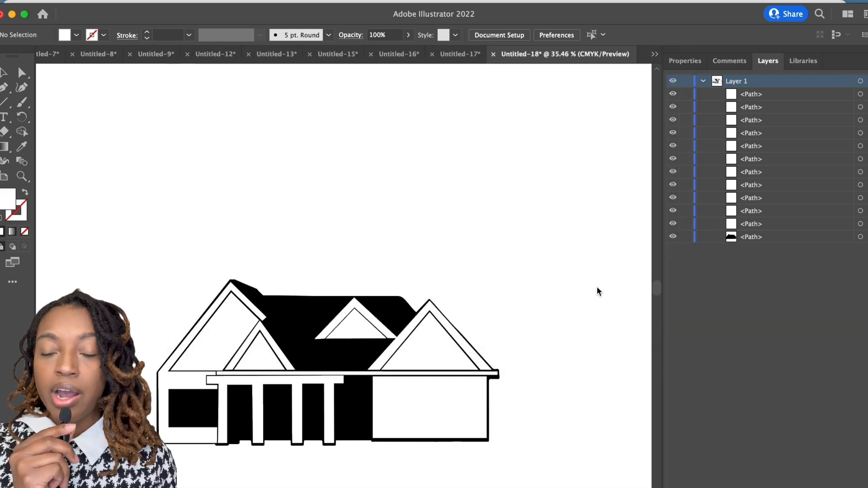
pyautogui.click(331, 126)
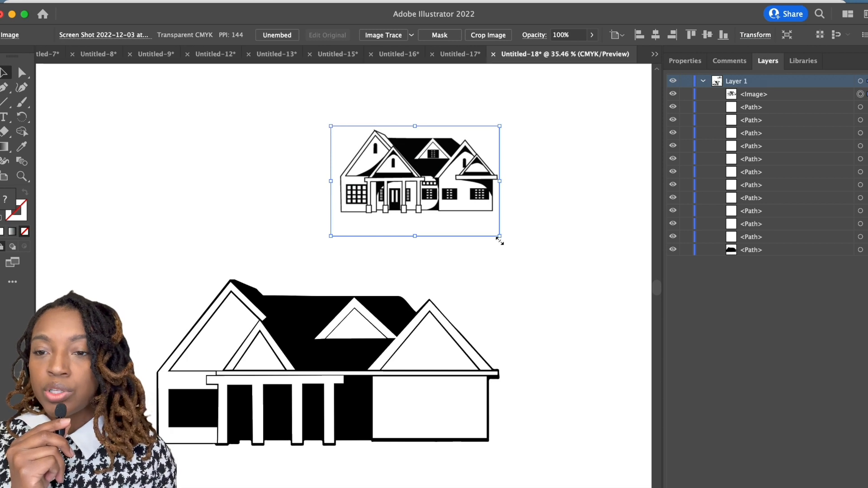
# Enlarge the placed house image to about the width of the existing drawing and position it above that drawing
pyautogui.moveTo(499, 235); pyautogui.dragTo(640, 305)
pyautogui.moveTo(599, 264); pyautogui.dragTo(468, 235)
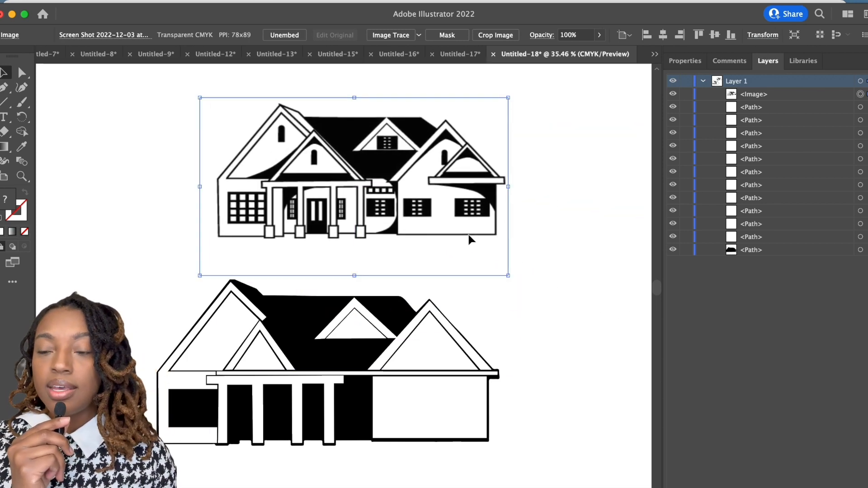
pyautogui.moveTo(507, 277); pyautogui.dragTo(525, 287)
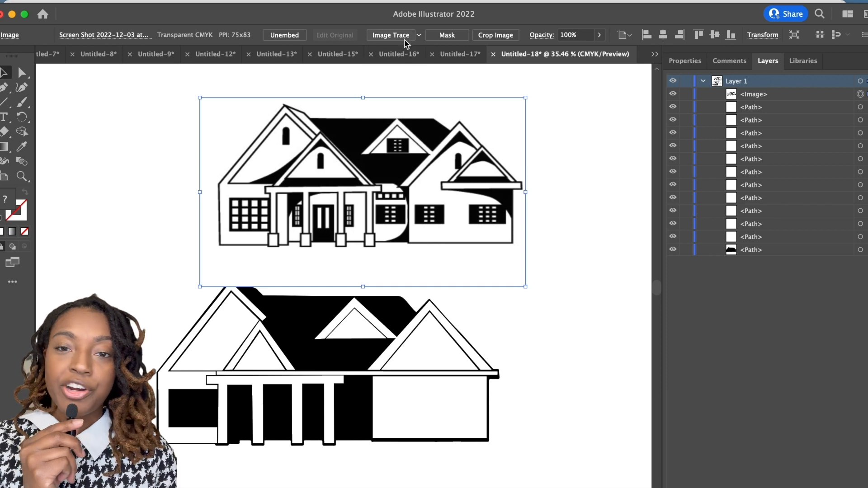
# Image-trace the placed house with the Low Fidelity Photo preset and expand the tracing into editable paths
pyautogui.click(418, 35)
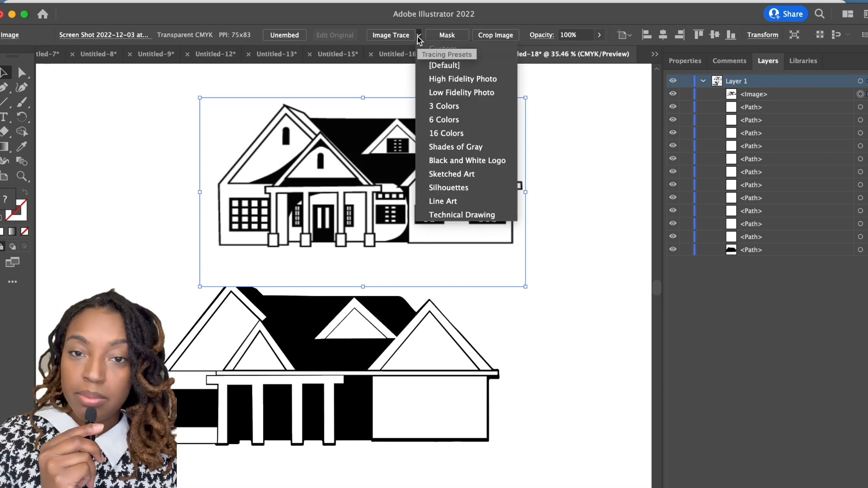
pyautogui.click(449, 93)
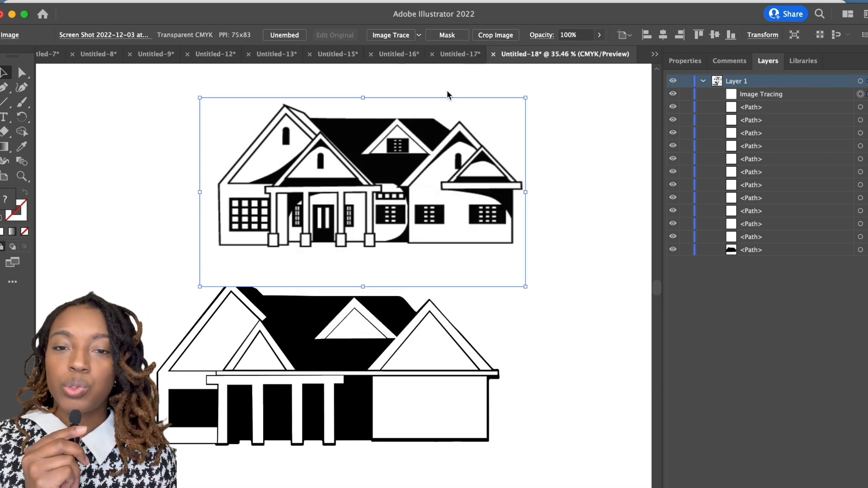
pyautogui.click(333, 37)
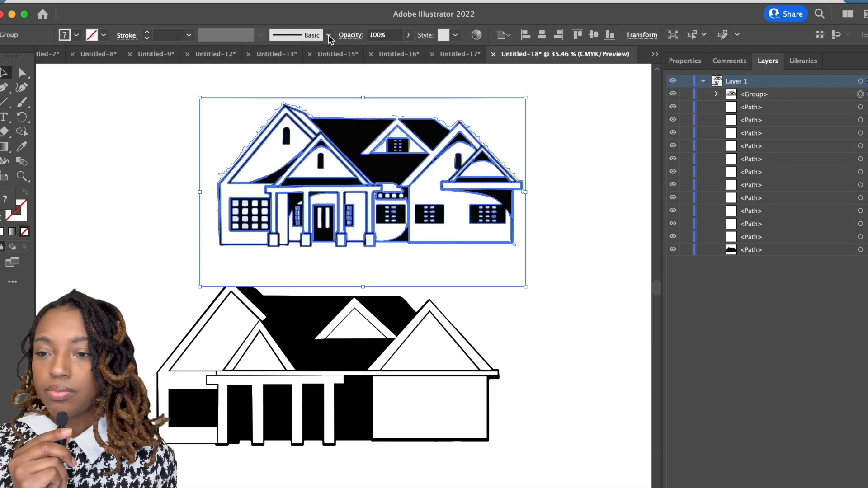
# Ungroup the expanded house tracing and delete its white background and the stray shape along the roof edge
pyautogui.click(142, 2)
pyautogui.click(149, 70)
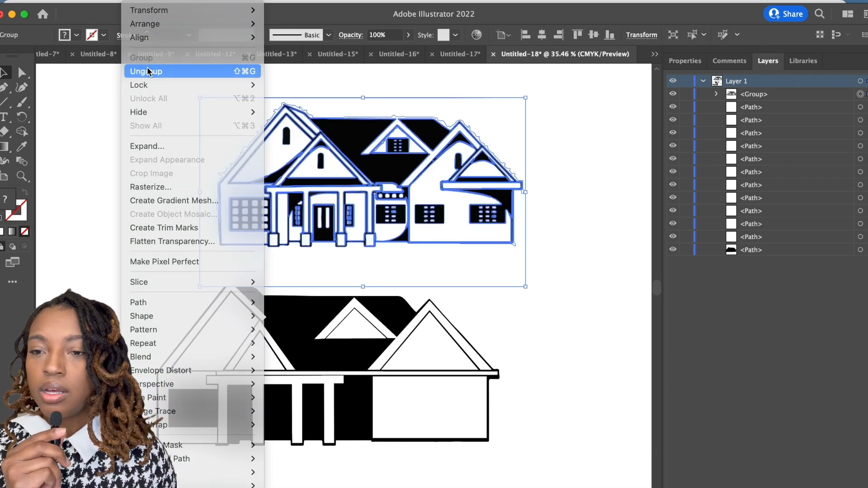
pyautogui.click(576, 167)
pyautogui.click(513, 140)
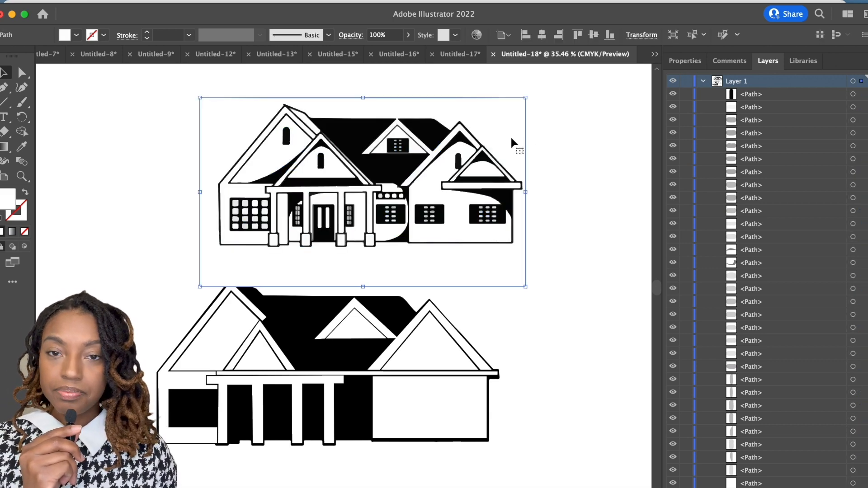
pyautogui.press('Delete')
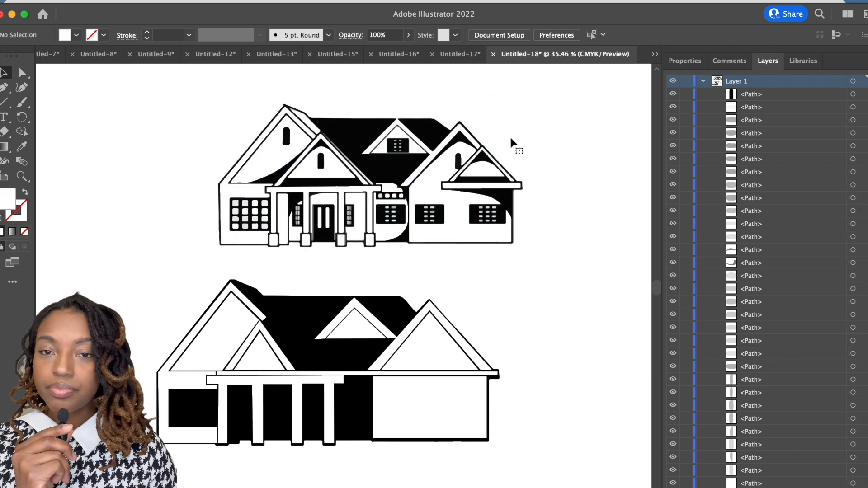
pyautogui.click(265, 127)
pyautogui.press('Delete')
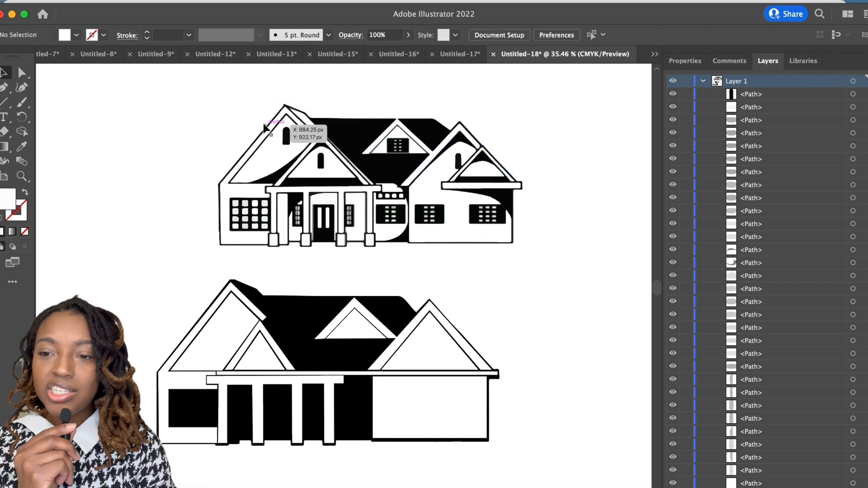
# Select all paths of the traced house and unite them into one black silhouette with Pathfinder
pyautogui.moveTo(177, 100); pyautogui.dragTo(557, 253)
pyautogui.click(690, 63)
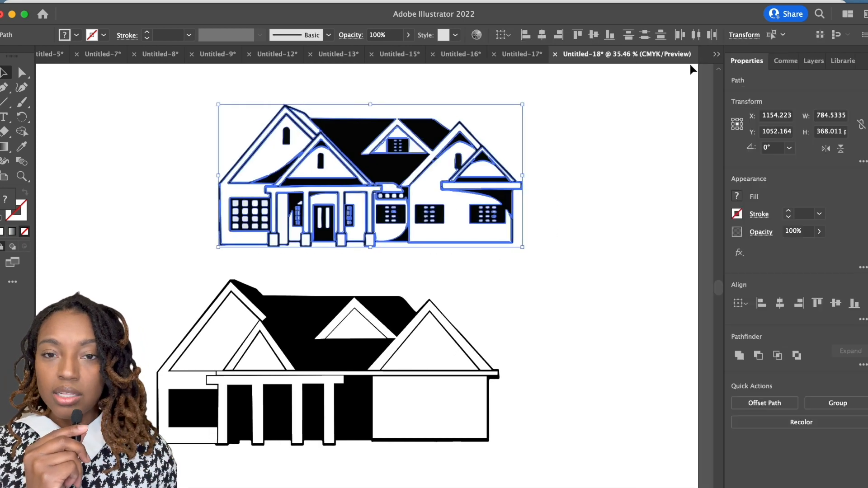
pyautogui.click(739, 355)
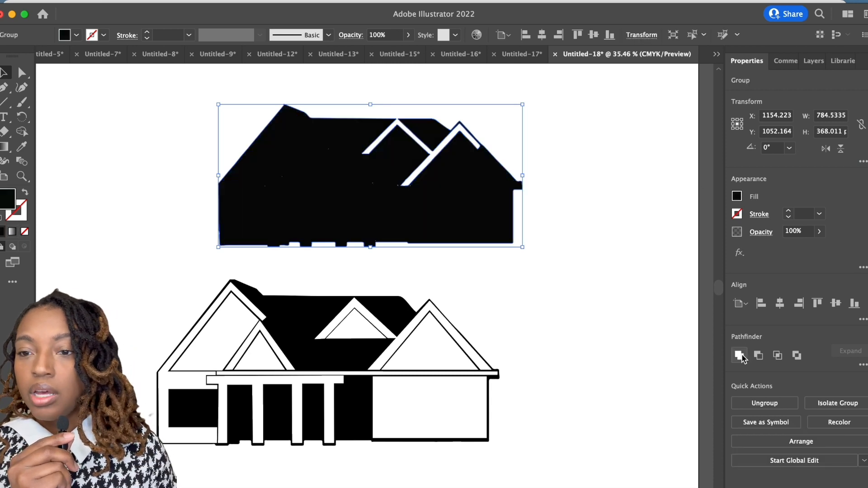
pyautogui.click(608, 266)
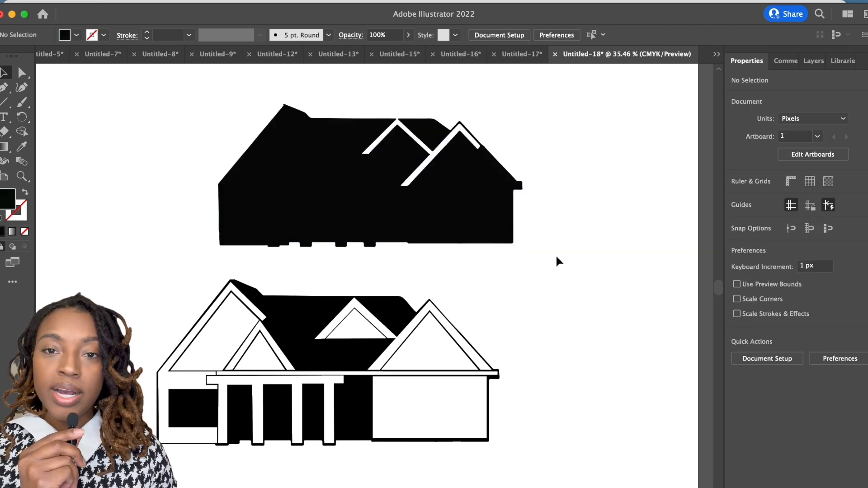
pyautogui.moveTo(555, 254); pyautogui.dragTo(160, 111)
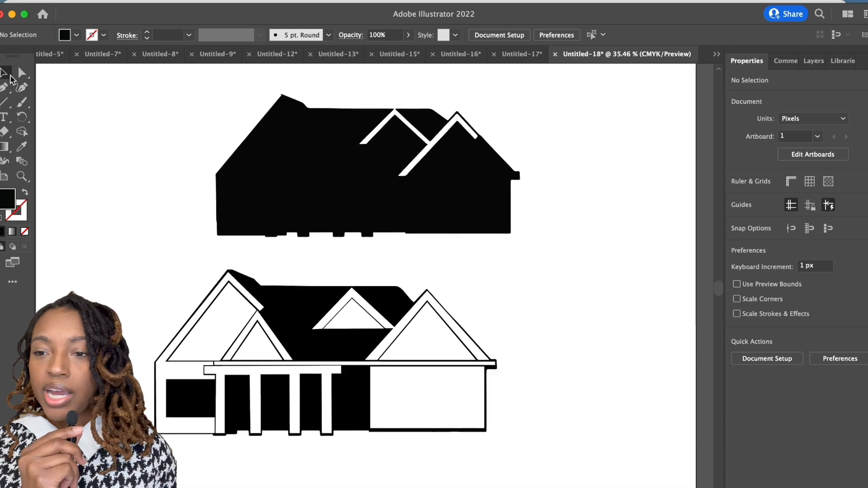
# Draw a closed black Pen tool shape over the silhouette's roof that covers the white gaps around the two gables
pyautogui.click(3, 90)
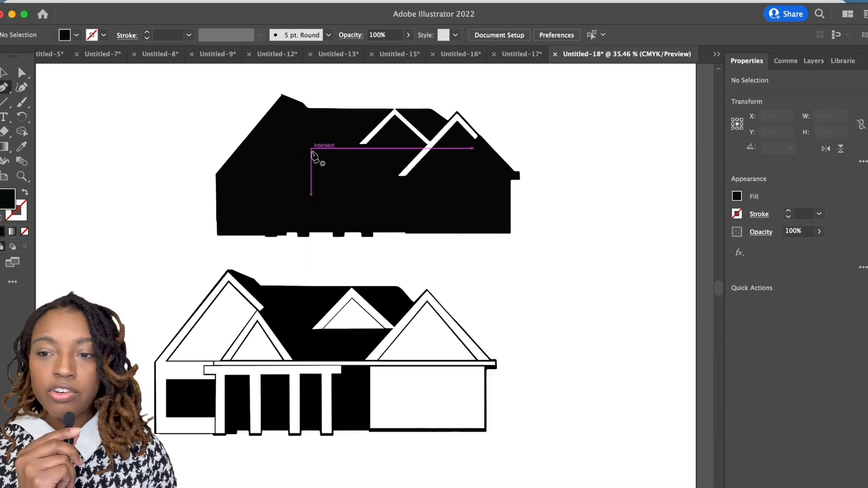
pyautogui.click(311, 187)
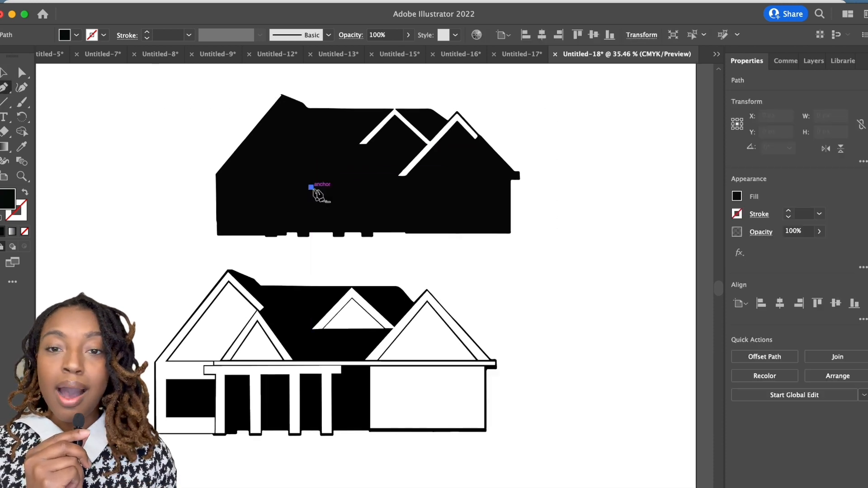
pyautogui.click(497, 186)
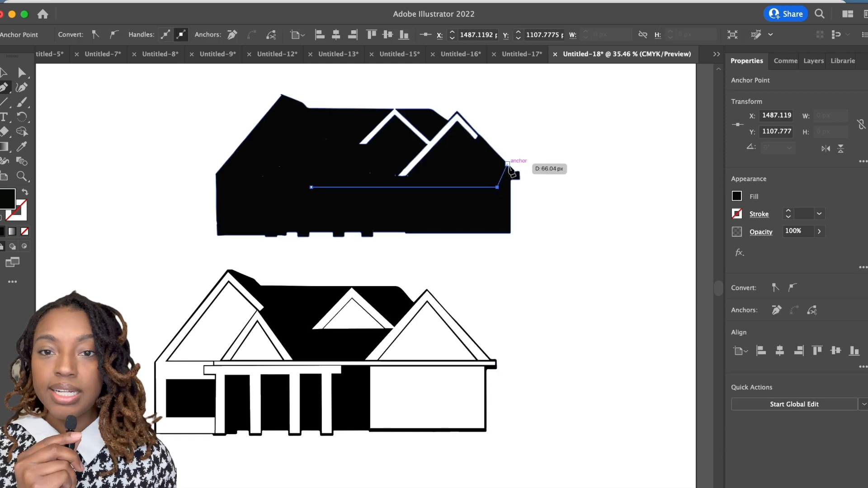
pyautogui.click(507, 164)
pyautogui.click(458, 112)
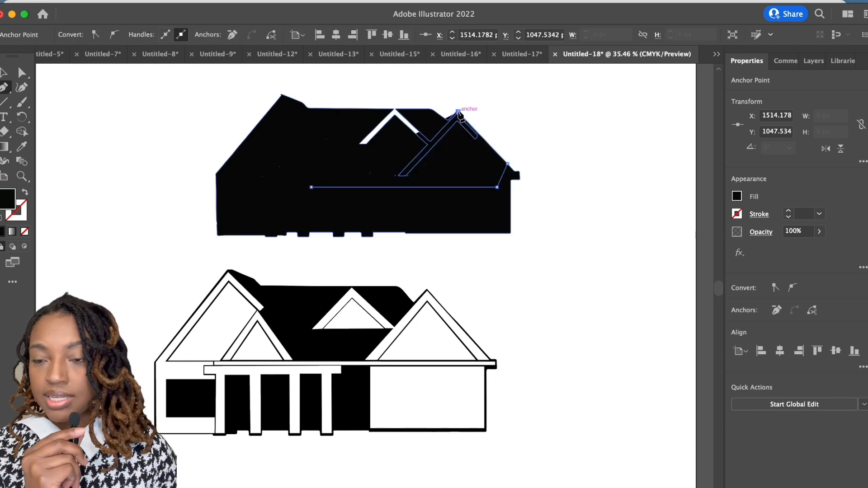
pyautogui.click(428, 130)
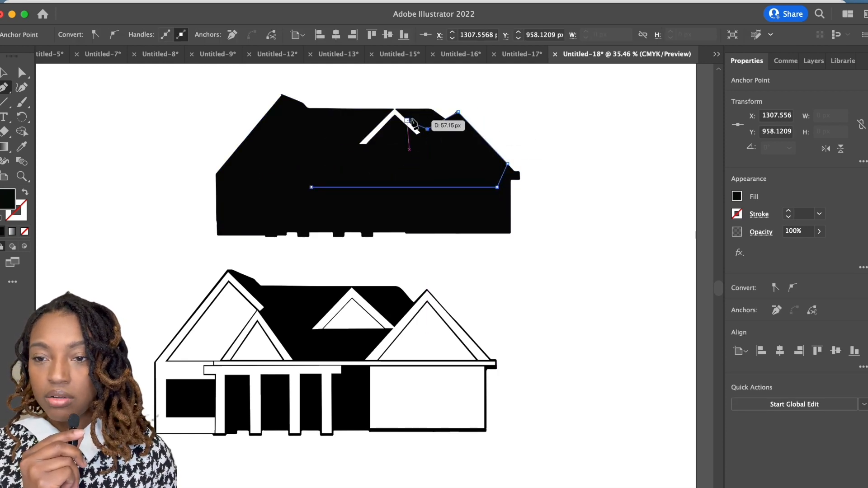
pyautogui.click(384, 109)
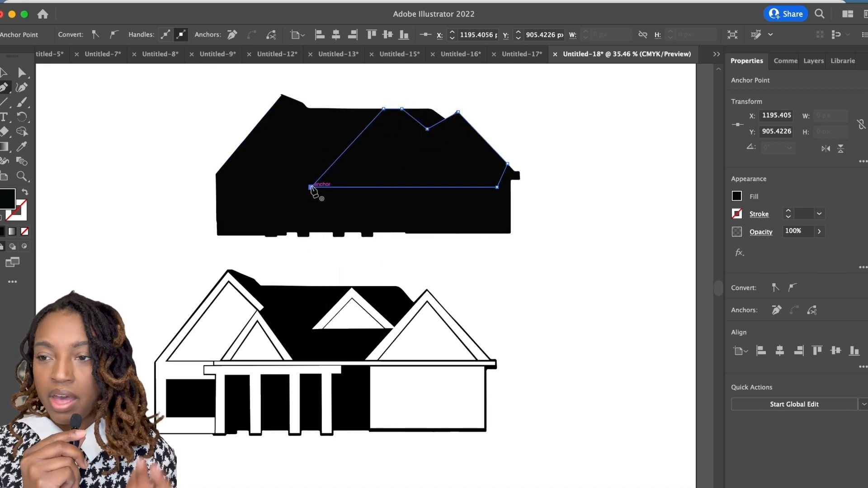
# Select the black patch shape together with the house silhouette and unite them with Pathfinder
pyautogui.click(21, 78)
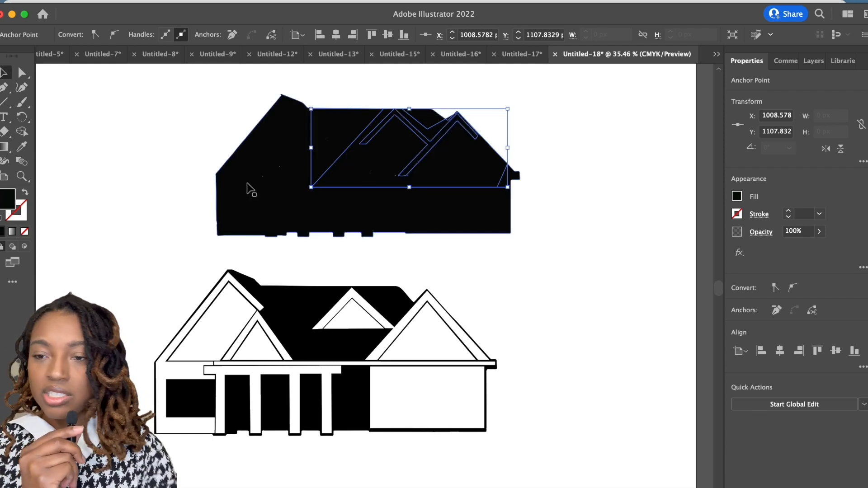
pyautogui.keyDown('shift'); pyautogui.click(248, 205); pyautogui.keyUp('shift')
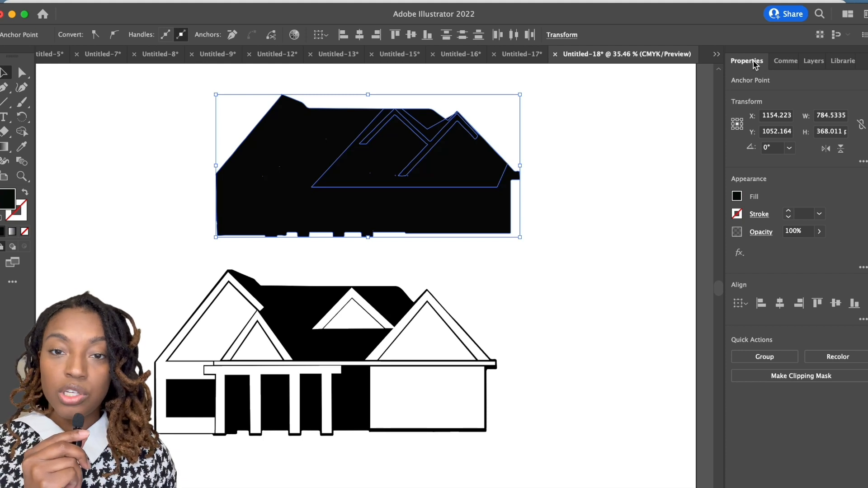
pyautogui.click(611, 202)
pyautogui.click(457, 160)
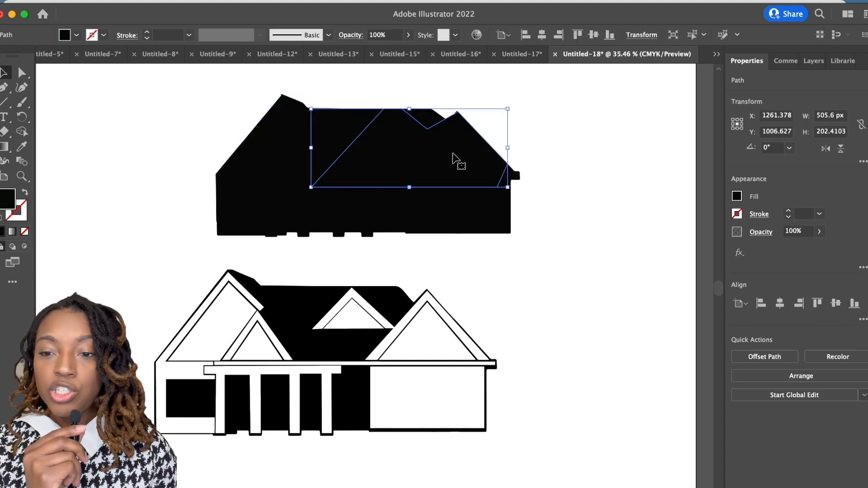
pyautogui.keyDown('shift'); pyautogui.click(360, 223); pyautogui.keyUp('shift')
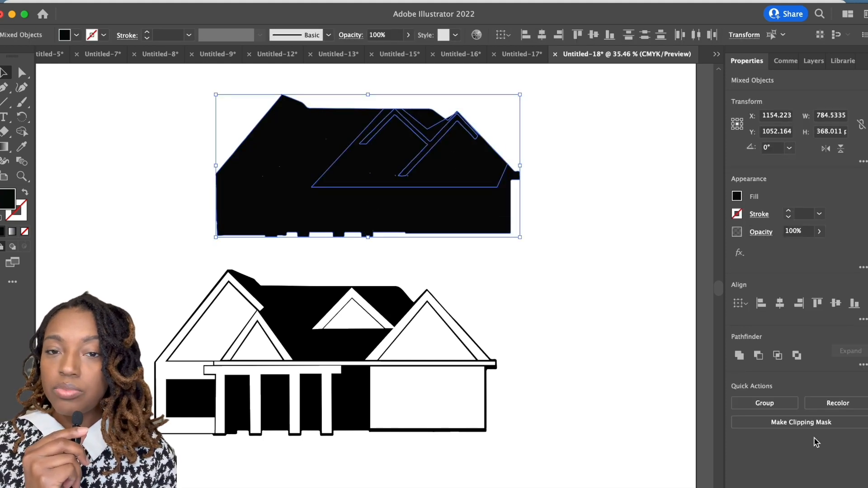
pyautogui.click(740, 355)
pyautogui.click(607, 319)
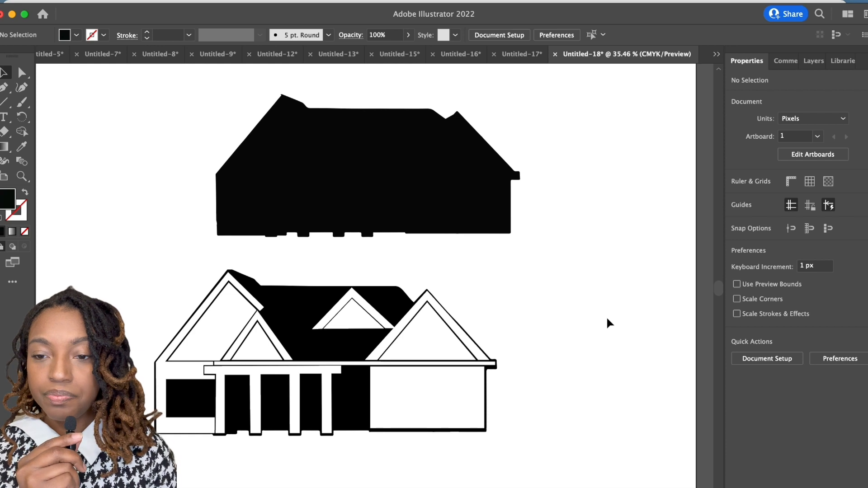
# Draw a closed white four-sided Pen tool shape on the roof slope beside the large left gable, leaving a black outline around it
pyautogui.click(3, 88)
pyautogui.click(76, 36)
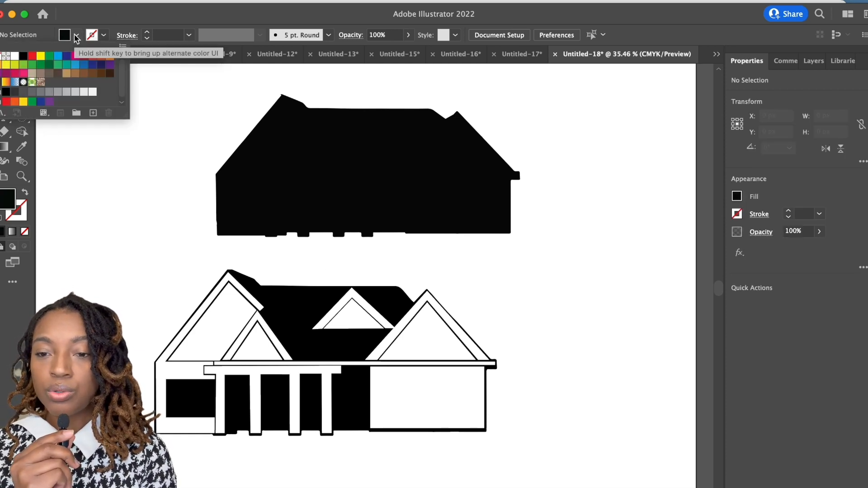
pyautogui.click(14, 56)
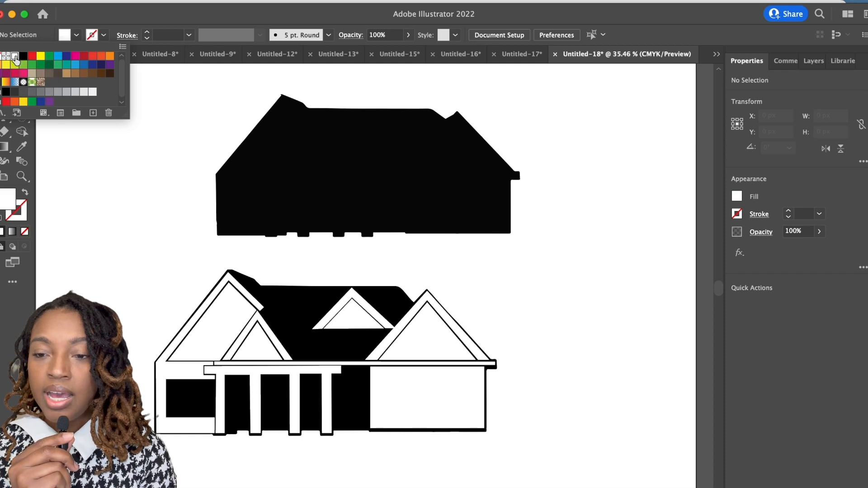
pyautogui.click(133, 276)
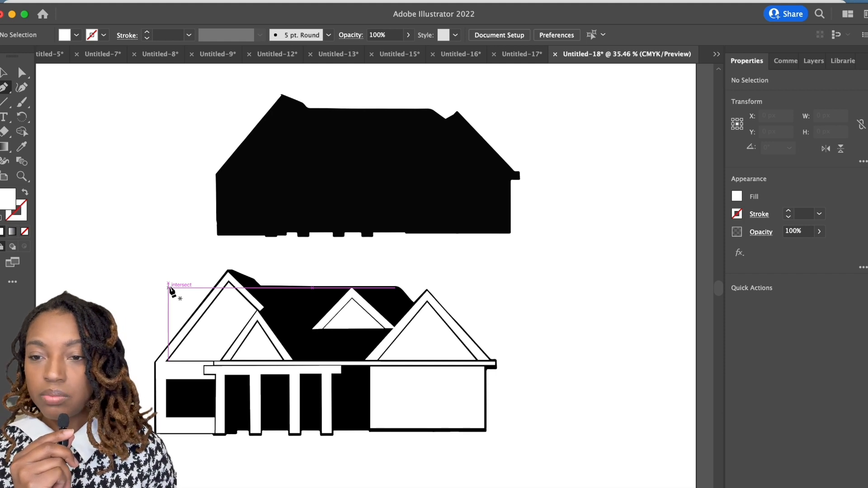
pyautogui.scroll(5, 170, 288)
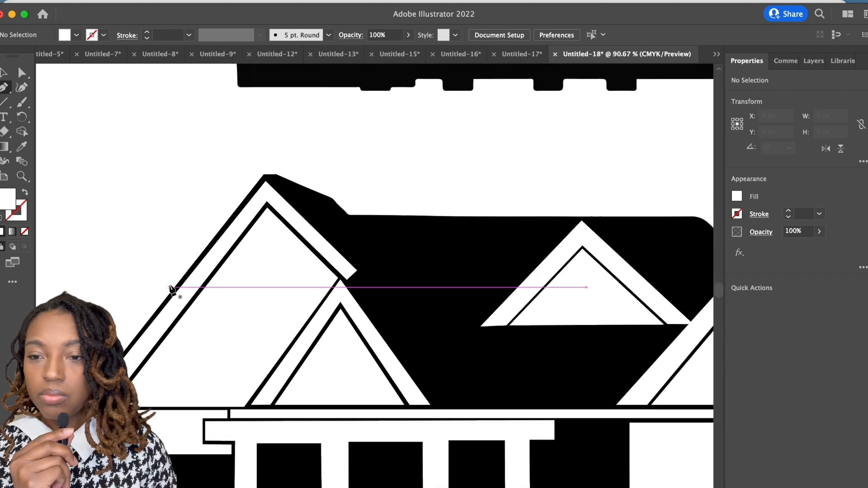
pyautogui.hscroll(3, 172, 289)
pyautogui.scroll(-1, 172, 289)
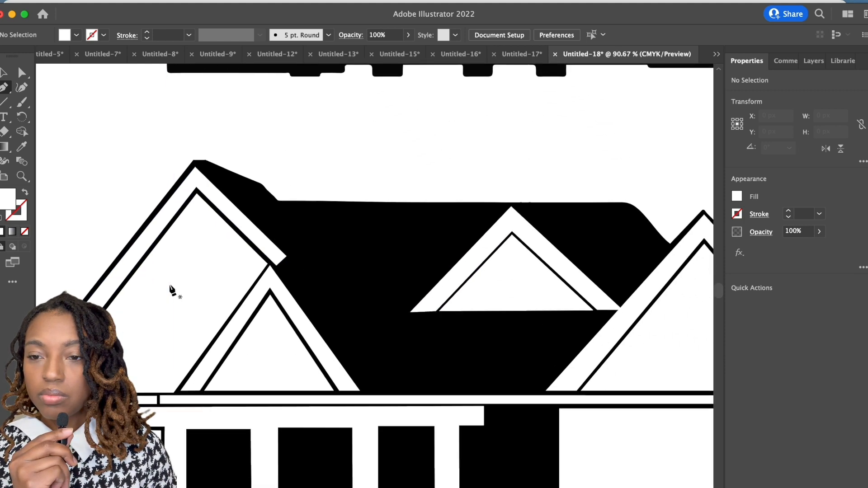
pyautogui.click(205, 167)
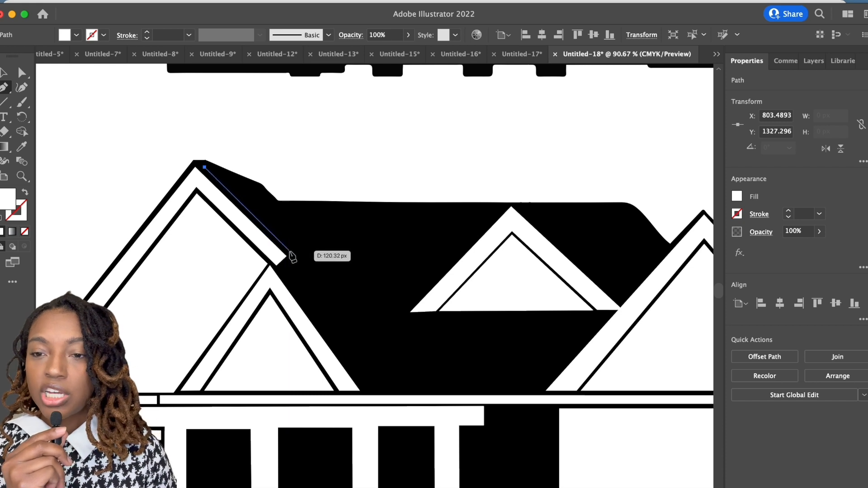
pyautogui.click(286, 252)
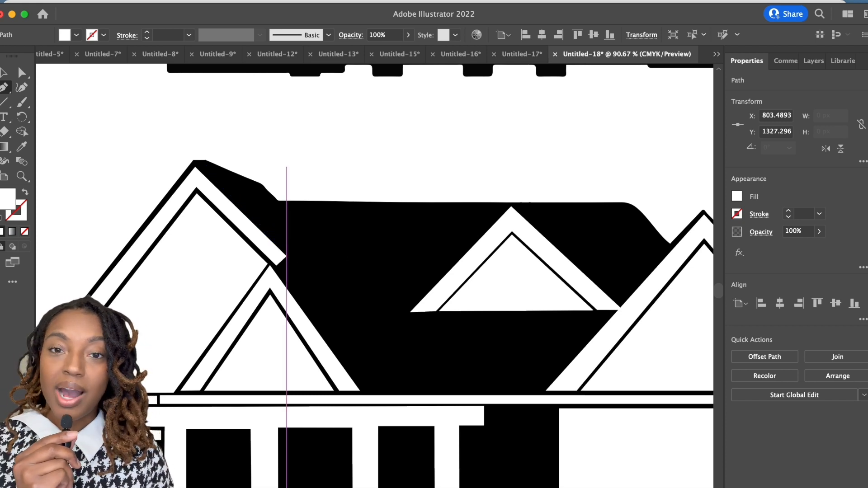
pyautogui.moveTo(286, 250); pyautogui.dragTo(316, 254)
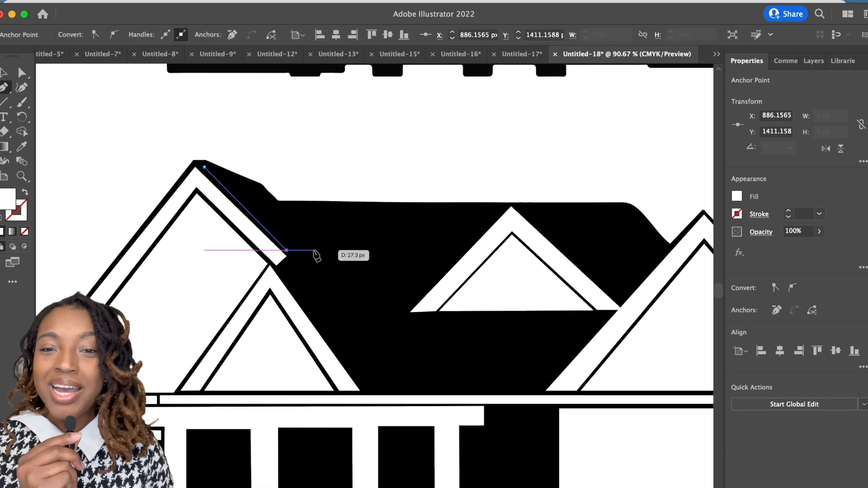
pyautogui.click(320, 250)
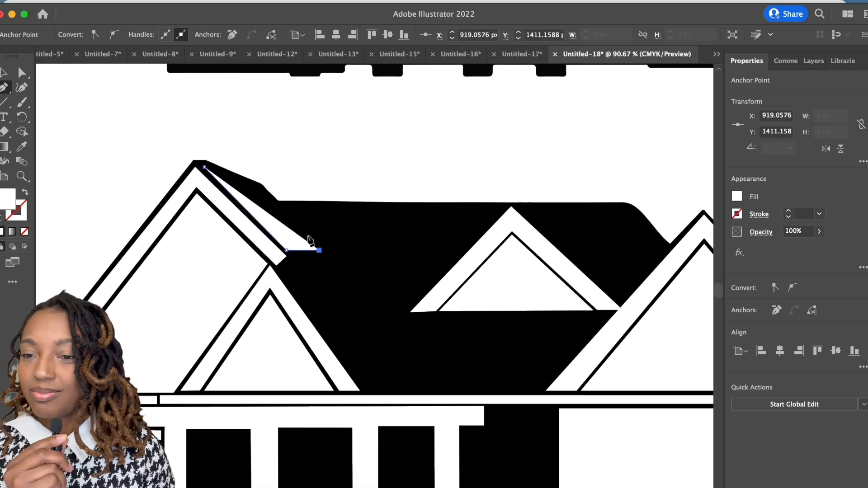
pyautogui.click(257, 189)
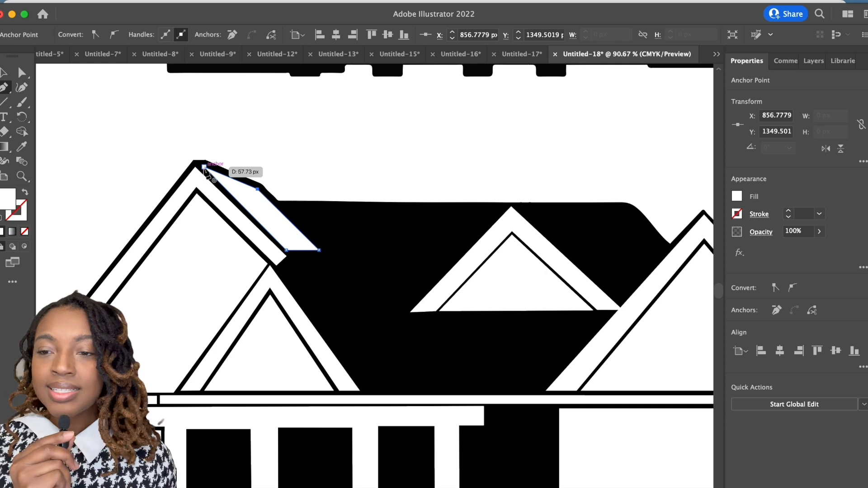
pyautogui.click(204, 167)
pyautogui.click(4, 75)
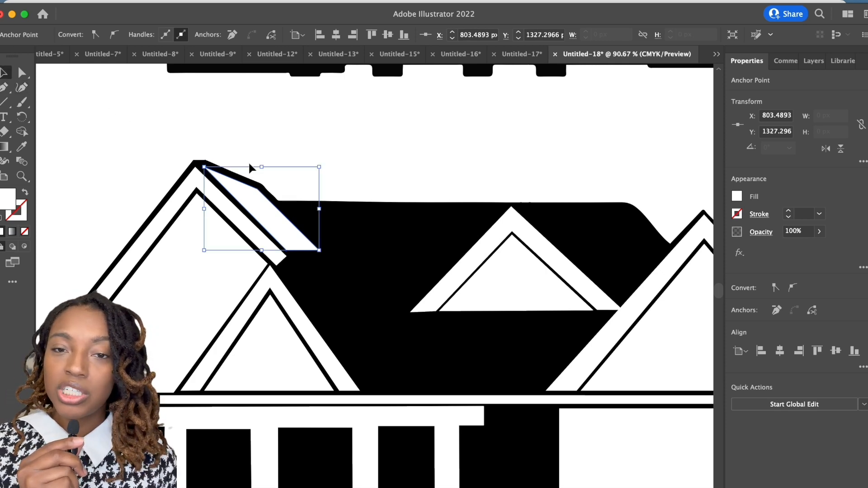
pyautogui.click(339, 178)
# Move the end anchor points of the large left gable's white trim back, clear of the small gable's peak
pyautogui.scroll(-3, 314, 345)
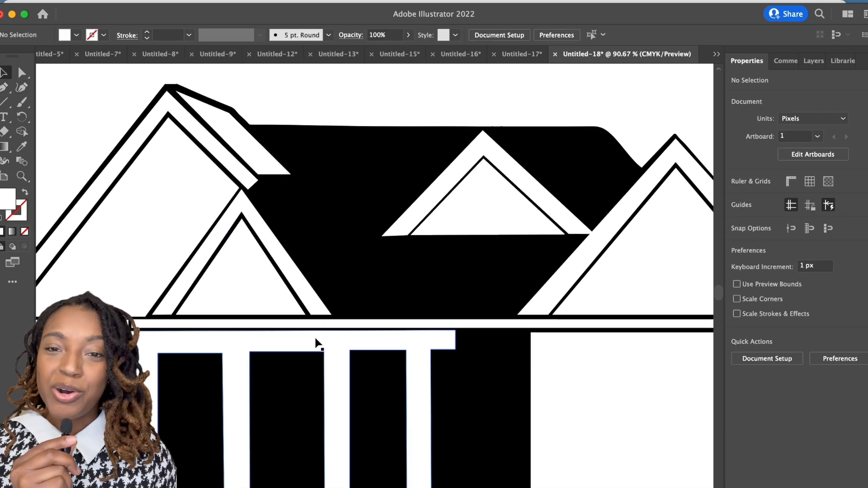
pyautogui.scroll(2, 240, 169)
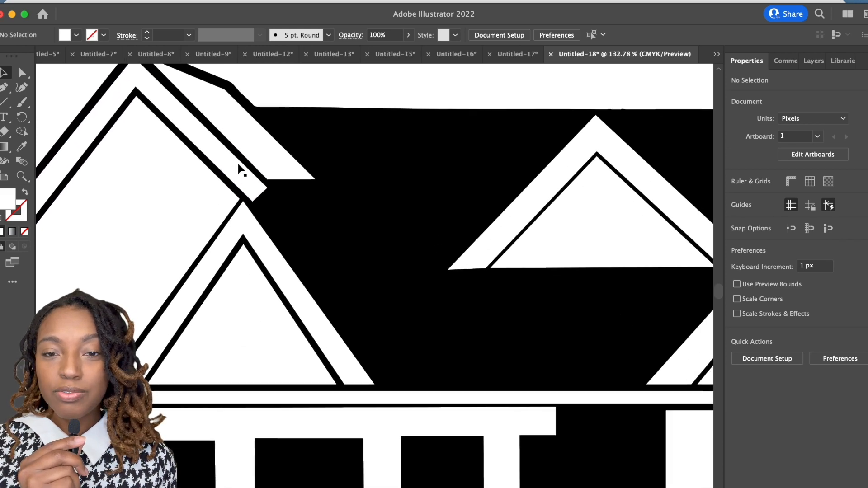
pyautogui.scroll(-1, 241, 170)
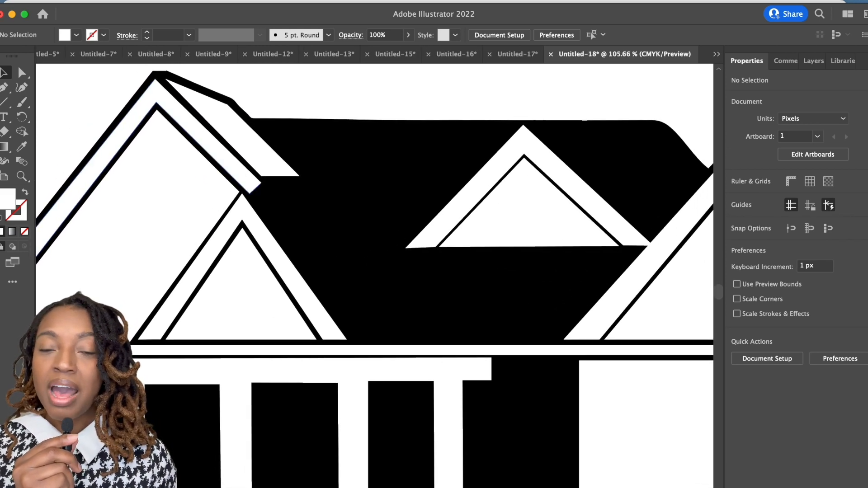
pyautogui.click(137, 119)
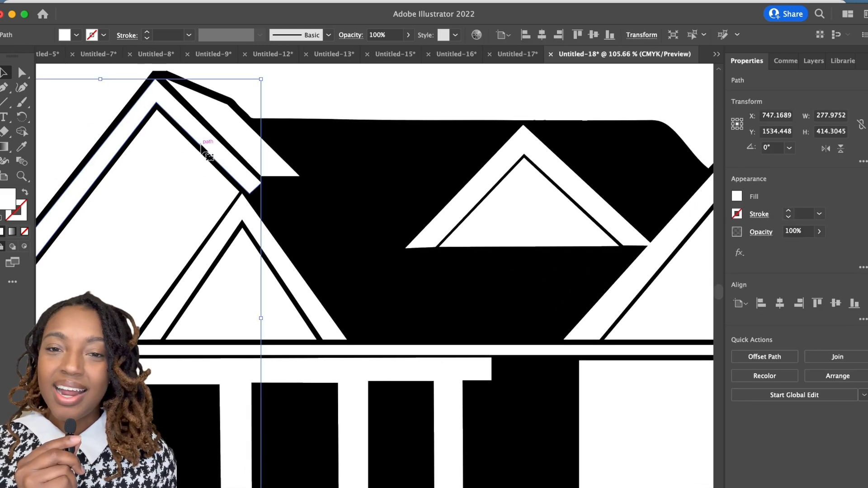
pyautogui.click(21, 72)
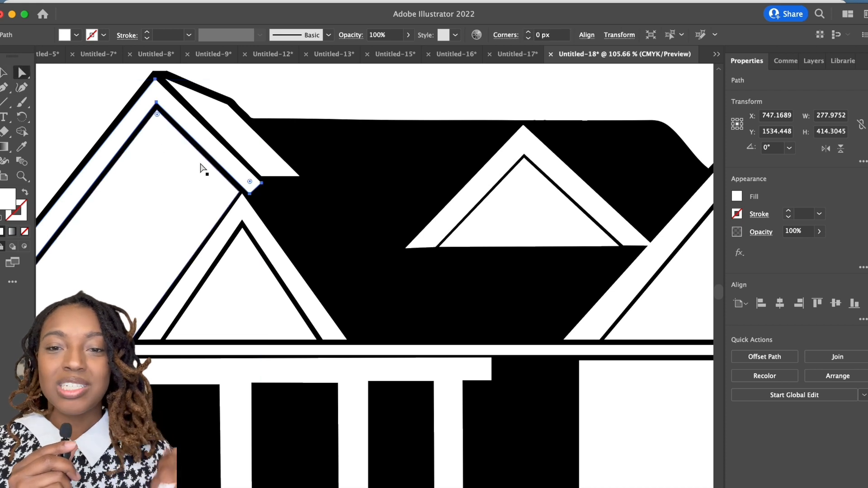
pyautogui.moveTo(249, 196)
pyautogui.mouseDown()
pyautogui.moveTo(242, 186)
pyautogui.moveTo(258, 183)
pyautogui.moveTo(250, 178)
pyautogui.mouseUp()
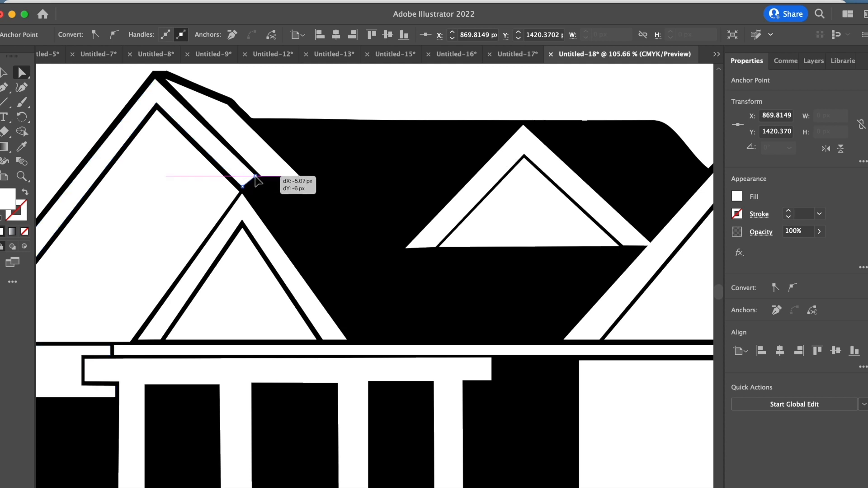
pyautogui.moveTo(255, 176); pyautogui.dragTo(253, 177)
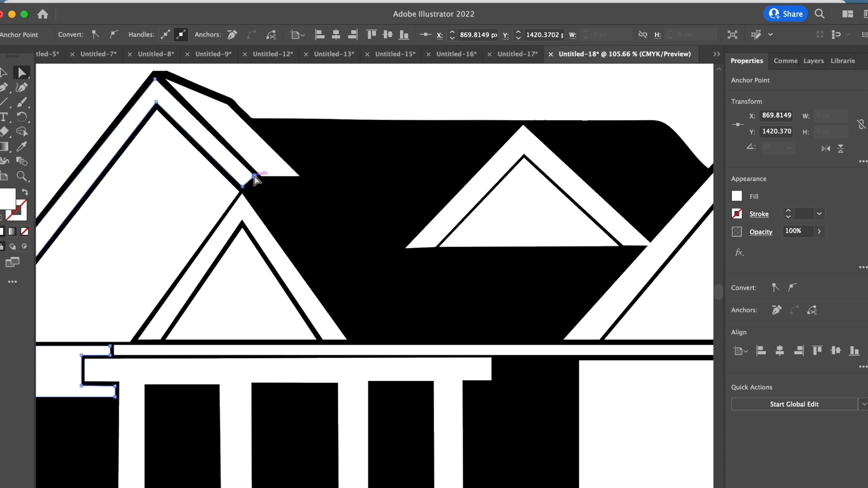
pyautogui.click(306, 180)
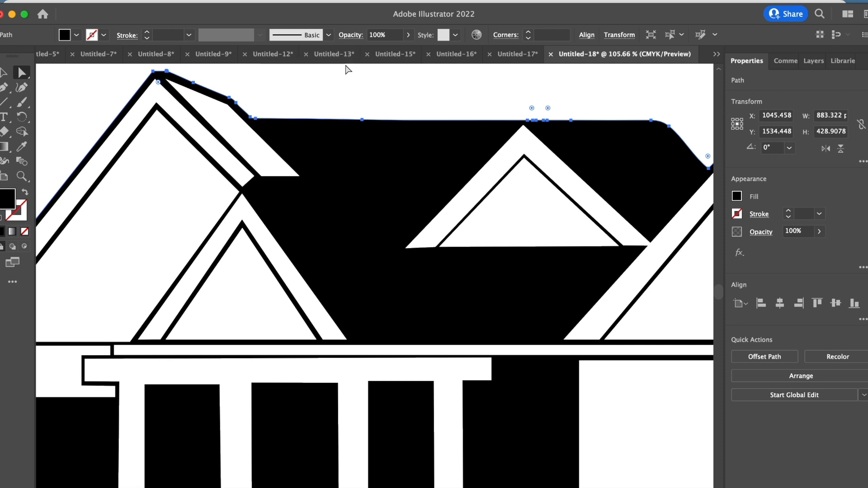
pyautogui.scroll(-1, 347, 69)
pyautogui.click(346, 70)
# Draw a closed white Pen tool strip about 143 px tall beside the first porch column
pyautogui.scroll(-6, 222, 180)
pyautogui.scroll(3, 73, 360)
pyautogui.press('p')
pyautogui.click(202, 261)
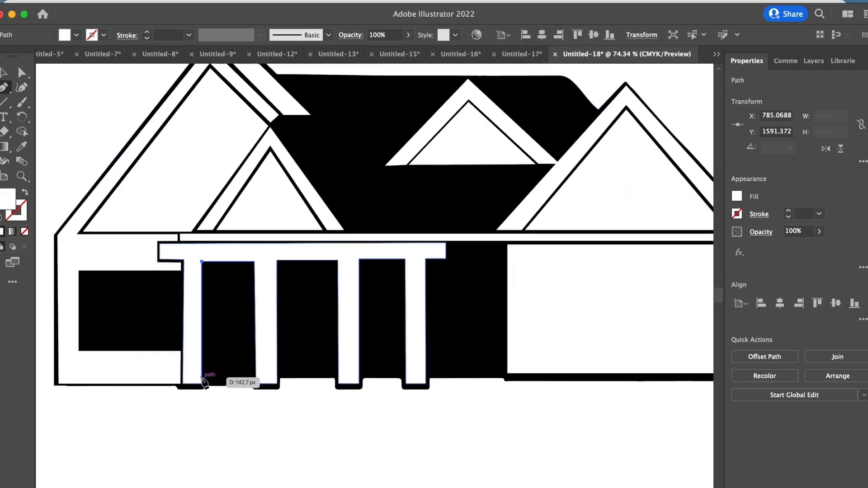
pyautogui.click(202, 383)
pyautogui.click(222, 383)
pyautogui.click(223, 265)
pyautogui.click(201, 261)
# Move the new strip's left and top anchor points so an even black line separates it from the first column and porch beam
pyautogui.scroll(3, 208, 284)
pyautogui.press('a')
pyautogui.moveTo(197, 457); pyautogui.dragTo(202, 456)
pyautogui.moveTo(198, 244); pyautogui.dragTo(202, 249)
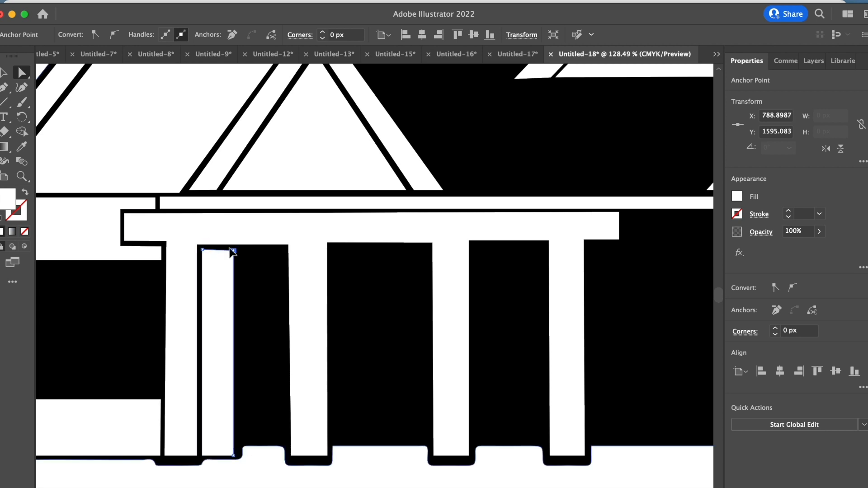
pyautogui.click(233, 250)
pyautogui.scroll(5, 228, 266)
pyautogui.moveTo(244, 221); pyautogui.dragTo(236, 215)
pyautogui.moveTo(169, 219); pyautogui.dragTo(169, 214)
pyautogui.scroll(5, 171, 235)
pyautogui.moveTo(160, 173); pyautogui.dragTo(160, 170)
pyautogui.scroll(-7, 257, 190)
pyautogui.click(326, 344)
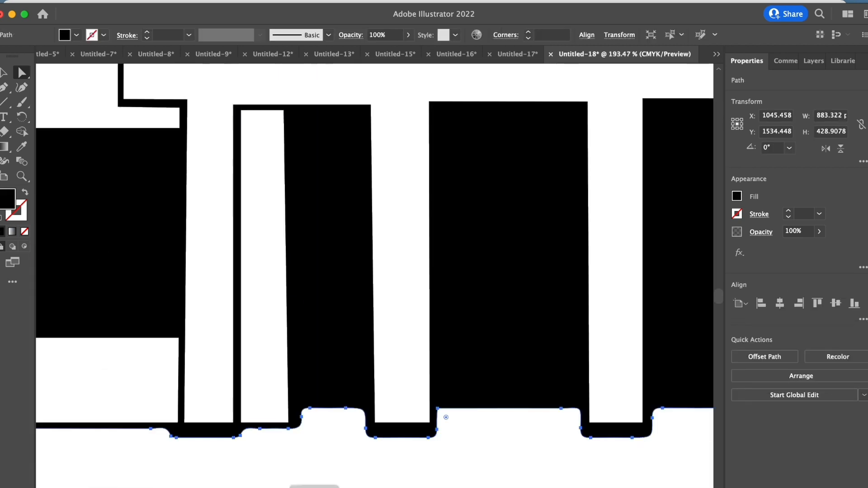
# Adjust the strip's two right-hand anchor points to straighten its edge beside the dark porch opening
pyautogui.click(296, 425)
pyautogui.scroll(3, 301, 436)
pyautogui.scroll(-5, 301, 443)
pyautogui.moveTo(296, 450); pyautogui.dragTo(293, 450)
pyautogui.moveTo(288, 229); pyautogui.dragTo(295, 231)
pyautogui.click(293, 450)
pyautogui.scroll(6, 283, 434)
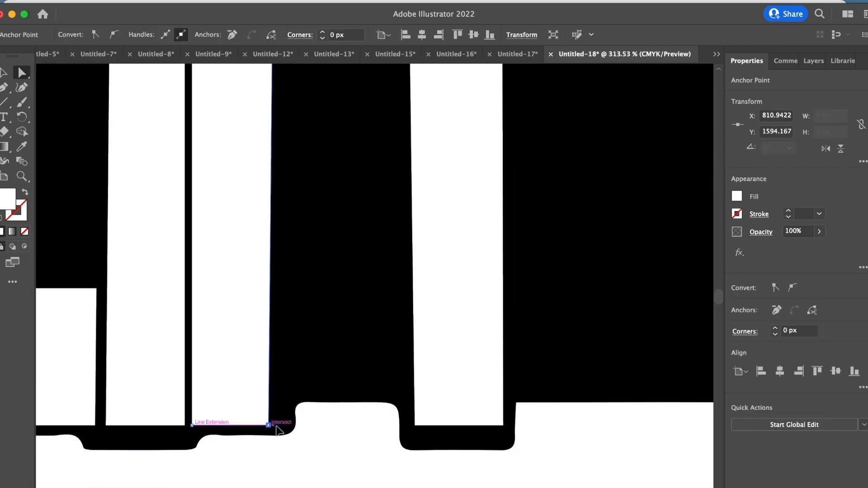
pyautogui.moveTo(268, 426); pyautogui.dragTo(274, 425)
pyautogui.scroll(-8, 280, 436)
pyautogui.click(304, 481)
# Draw a closed white Pen tool door rectangle about 128 px tall between the second and third porch columns
pyautogui.hscroll(2, 304, 470)
pyautogui.press('p')
pyautogui.click(260, 375)
pyautogui.click(260, 275)
pyautogui.click(307, 275)
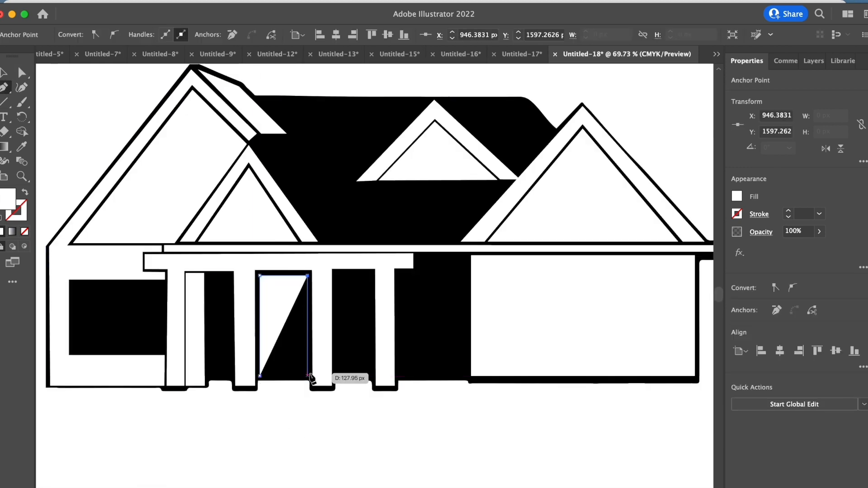
pyautogui.click(307, 376)
pyautogui.click(260, 376)
pyautogui.click(4, 73)
pyautogui.click(284, 409)
# Reshape the small gable's white trim by moving its peak and base anchor points up against the large gable's trim
pyautogui.scroll(-3, 285, 407)
pyautogui.scroll(-3, 365, 414)
pyautogui.scroll(4, 307, 346)
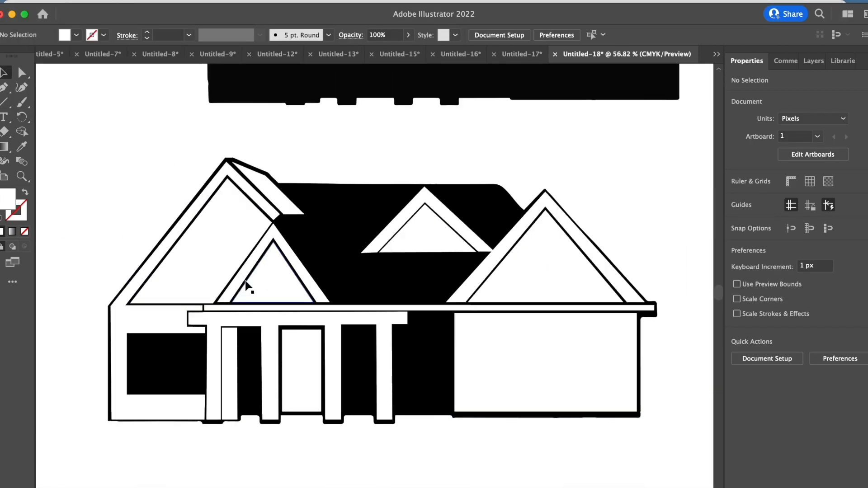
pyautogui.scroll(2, 248, 279)
pyautogui.press('a')
pyautogui.click(271, 209)
pyautogui.moveTo(279, 207); pyautogui.dragTo(288, 200)
pyautogui.moveTo(281, 228); pyautogui.dragTo(287, 220)
pyautogui.moveTo(349, 308)
pyautogui.mouseDown()
pyautogui.moveTo(360, 308)
pyautogui.moveTo(348, 308)
pyautogui.mouseUp()
pyautogui.moveTo(360, 308); pyautogui.dragTo(323, 310)
# Raise the small gable's white inner triangle and stretch its two base corners down to the trim's base
pyautogui.scroll(5, 365, 309)
pyautogui.scroll(-3, 330, 303)
pyautogui.moveTo(333, 272); pyautogui.dragTo(343, 252)
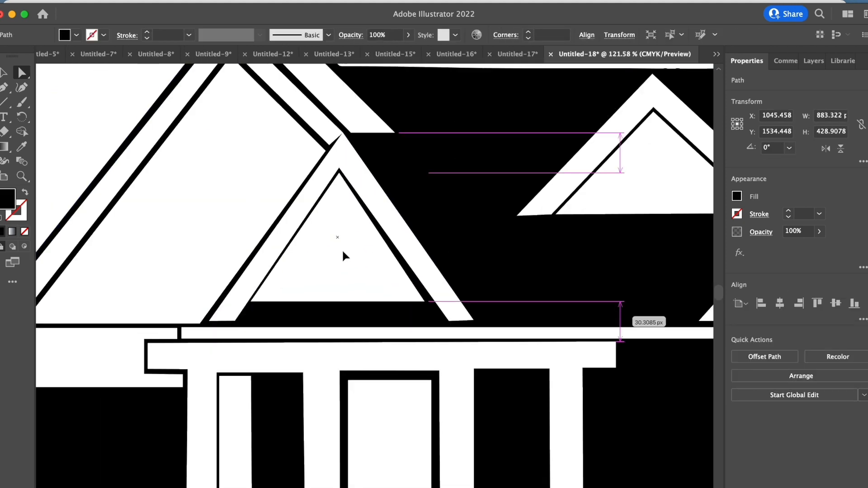
pyautogui.moveTo(250, 302); pyautogui.dragTo(241, 321)
pyautogui.moveTo(425, 301); pyautogui.dragTo(444, 321)
pyautogui.click(532, 272)
# Adjust the peak and corner anchor points of the large left gable's inner panel to leave an even black outline inside the trim
pyautogui.scroll(2, 389, 190)
pyautogui.click(378, 183)
pyautogui.moveTo(388, 190); pyautogui.dragTo(369, 208)
pyautogui.click(373, 203)
pyautogui.scroll(-3, 368, 209)
pyautogui.scroll(5, 366, 203)
pyautogui.scroll(-5, 335, 317)
pyautogui.moveTo(292, 393); pyautogui.dragTo(300, 393)
pyautogui.moveTo(199, 452); pyautogui.dragTo(206, 451)
pyautogui.scroll(8, 206, 451)
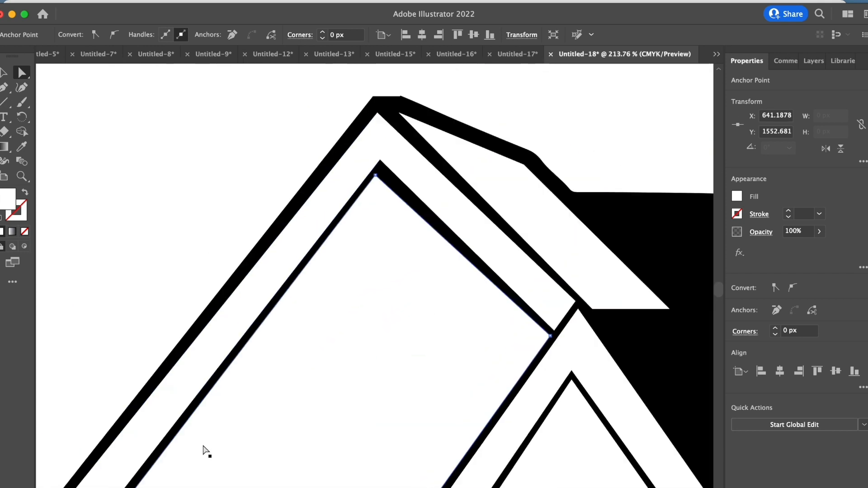
pyautogui.scroll(2, 361, 199)
pyautogui.moveTo(367, 195); pyautogui.dragTo(373, 188)
pyautogui.moveTo(369, 134); pyautogui.dragTo(372, 130)
# Draw a closed white Pen tool rectangle inside the black window area under the large left gable
pyautogui.scroll(-8, 347, 331)
pyautogui.press('p')
pyautogui.click(116, 311)
pyautogui.click(116, 373)
pyautogui.click(198, 373)
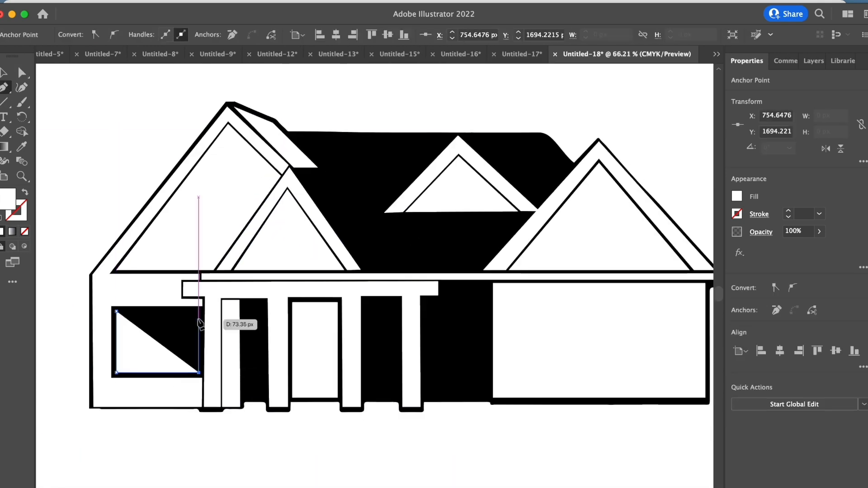
pyautogui.click(198, 312)
pyautogui.click(116, 312)
pyautogui.press('v')
# Draw a white Pen tool window rectangle, about 74 by 84 px, between the last porch column and the garage wall
pyautogui.press('p')
pyautogui.click(430, 312)
pyautogui.click(483, 311)
pyautogui.click(483, 373)
pyautogui.click(429, 373)
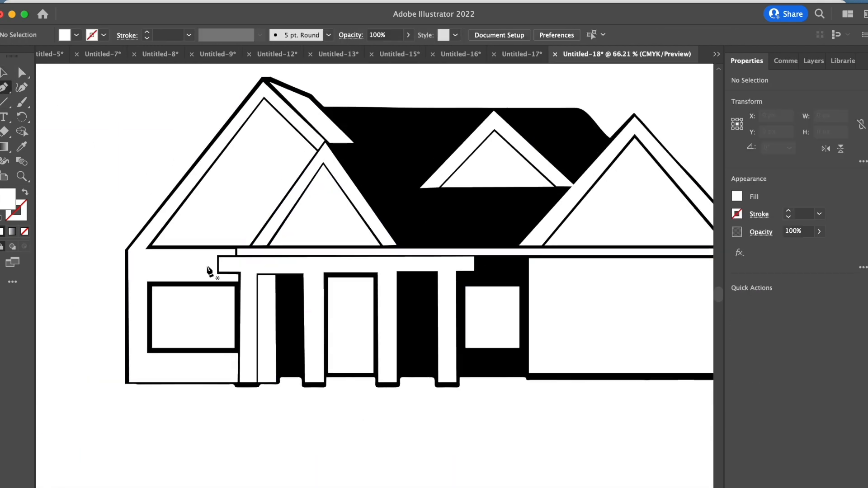
# Draw a narrow white sidelight rectangle to the left of the door and place a copy at the door's right side
pyautogui.click(298, 348)
pyautogui.click(299, 287)
pyautogui.click(282, 287)
pyautogui.press('v')
pyautogui.moveTo(291, 318); pyautogui.dragTo(412, 319)
pyautogui.press('super+shift+a')
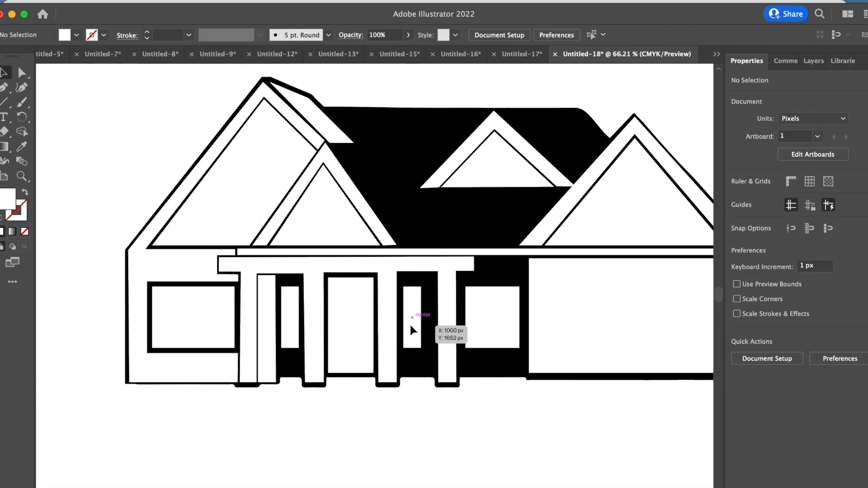
# Draw a red Pen tool square about 29 px high in the upper-left corner of the window under the large gable
pyautogui.scroll(-5, 326, 447)
pyautogui.press('p')
pyautogui.click(189, 336)
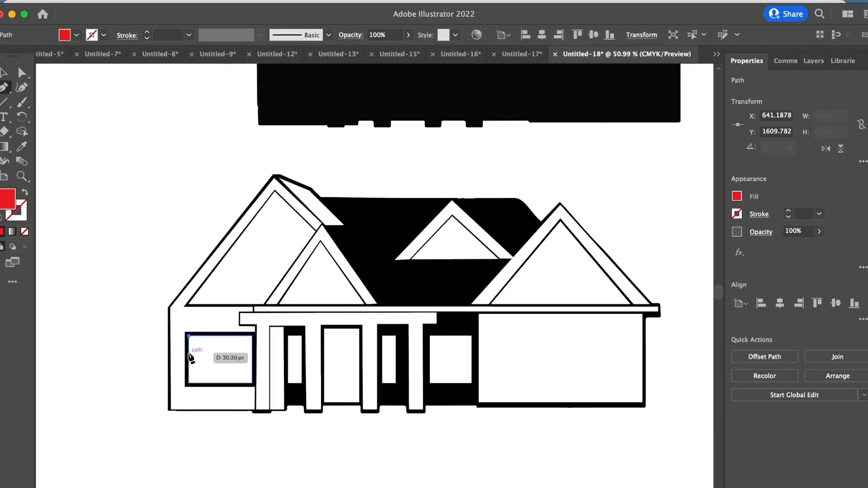
pyautogui.click(189, 353)
pyautogui.click(206, 352)
pyautogui.click(206, 336)
pyautogui.click(189, 336)
# Move the red pane inside the window frame and duplicate it into two evenly spaced rows of three panes
pyautogui.press('v')
pyautogui.moveTo(197, 348); pyautogui.dragTo(201, 354)
pyautogui.moveTo(201, 354); pyautogui.dragTo(240, 354)
pyautogui.moveTo(240, 354); pyautogui.dragTo(220, 354)
pyautogui.click(240, 422)
pyautogui.moveTo(240, 423); pyautogui.dragTo(195, 345)
pyautogui.moveTo(219, 359); pyautogui.dragTo(219, 378)
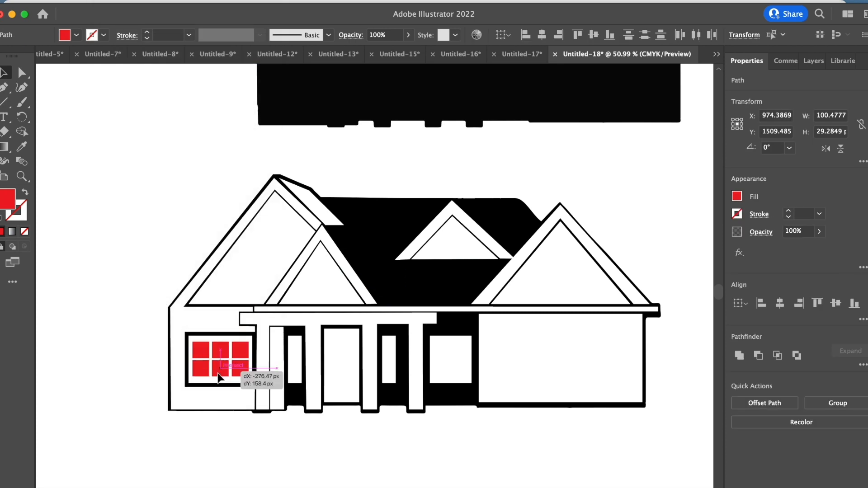
# Select the red panes together with their white window rectangle and cut them out with Pathfinder Minus Front
pyautogui.click(202, 352)
pyautogui.keyDown('shift'); pyautogui.click(222, 354); pyautogui.keyUp('shift')
pyautogui.press('super+g')
pyautogui.keyDown('shift'); pyautogui.click(209, 340); pyautogui.keyUp('shift')
pyautogui.click(758, 355)
pyautogui.click(376, 450)
# Paste two pairs of red panes and stack them as a two-by-two grid on the window beside the garage wall
pyautogui.click(450, 361)
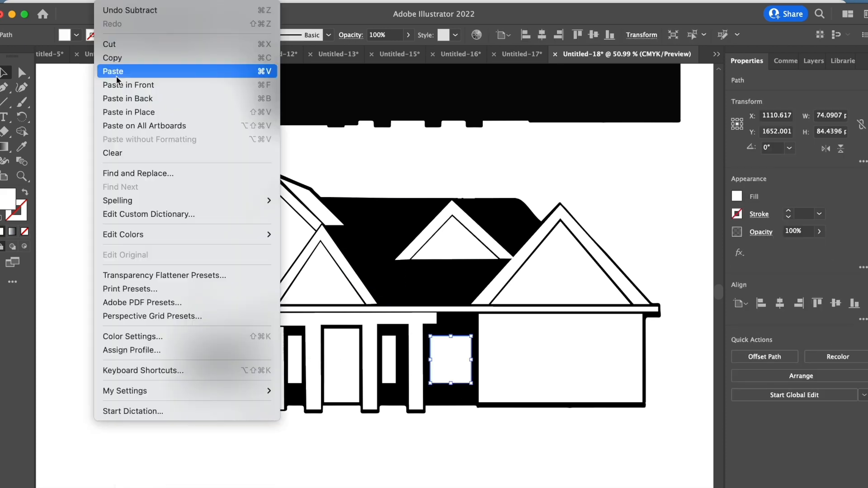
pyautogui.click(116, 74)
pyautogui.moveTo(441, 451); pyautogui.dragTo(462, 348)
pyautogui.click(106, 5)
pyautogui.click(117, 74)
pyautogui.moveTo(384, 276); pyautogui.dragTo(460, 370)
pyautogui.click(432, 467)
# Select the four red panes with the white rectangle beside the garage and subtract them with Pathfinder Minus Front
pyautogui.click(461, 370)
pyautogui.keyDown('shift'); pyautogui.click(460, 350); pyautogui.keyUp('shift')
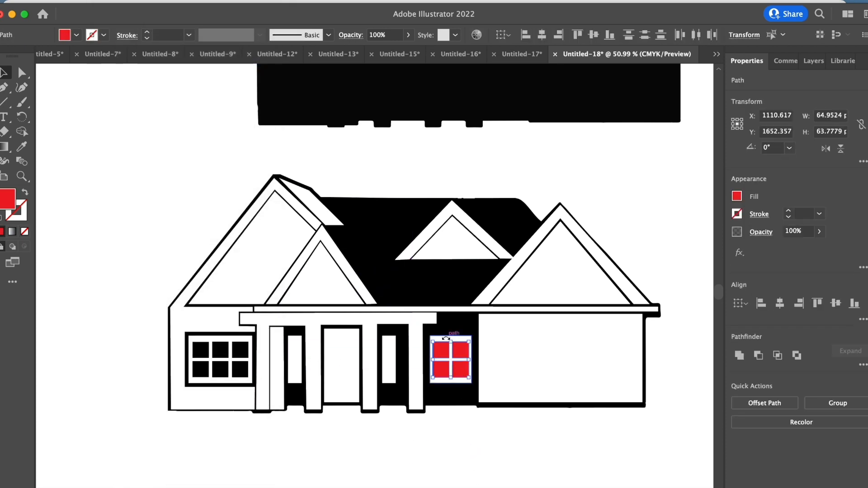
pyautogui.click(138, 74)
pyautogui.keyDown('shift'); pyautogui.click(459, 339); pyautogui.keyUp('shift')
pyautogui.click(759, 355)
pyautogui.click(527, 445)
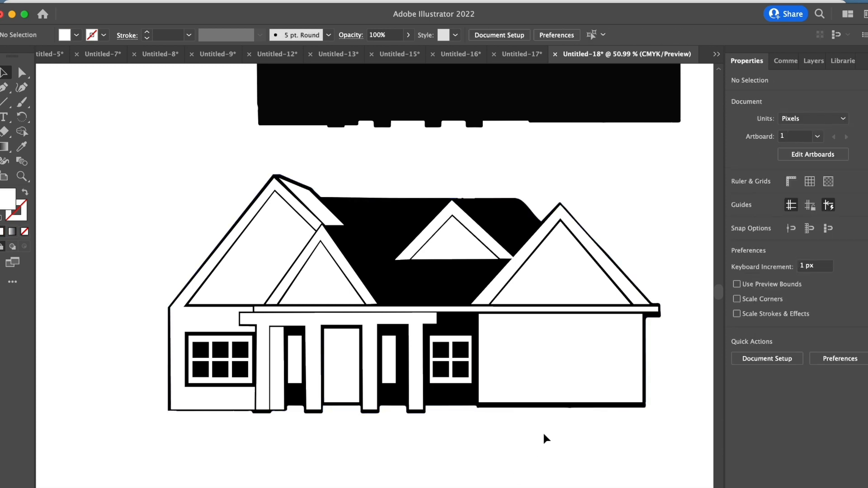
# Fill the gable faces with a dark taupe swatch and give the slanted roof trim the tan fill using the Eyedropper
pyautogui.click(110, 263)
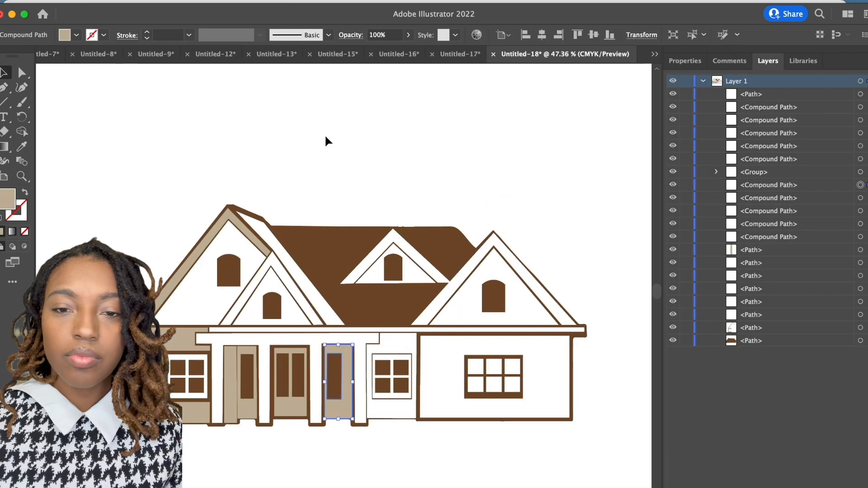
pyautogui.click(76, 35)
pyautogui.click(50, 74)
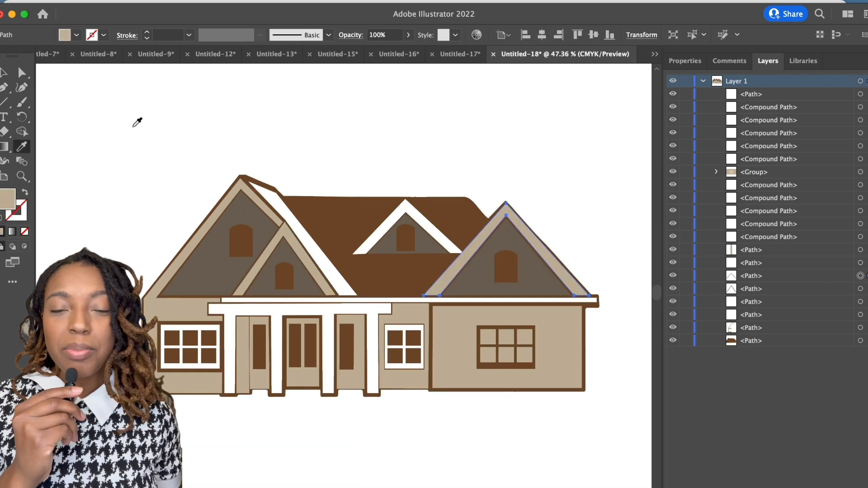
pyautogui.click(4, 72)
pyautogui.click(317, 253)
pyautogui.click(22, 146)
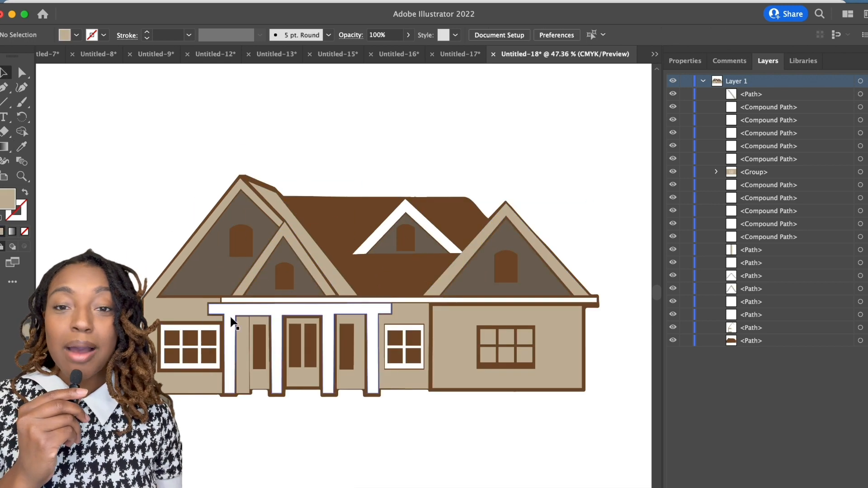
# Recolour the porch columns and the fascia dark taupe, and the dormer trim tan, by sampling existing fills with the Eyedropper
pyautogui.click(231, 320)
pyautogui.click(429, 301)
pyautogui.click(378, 236)
pyautogui.click(22, 146)
# Ungroup the garage wall and its window pieces
pyautogui.click(4, 73)
pyautogui.click(500, 346)
pyautogui.press('super+shift+g')
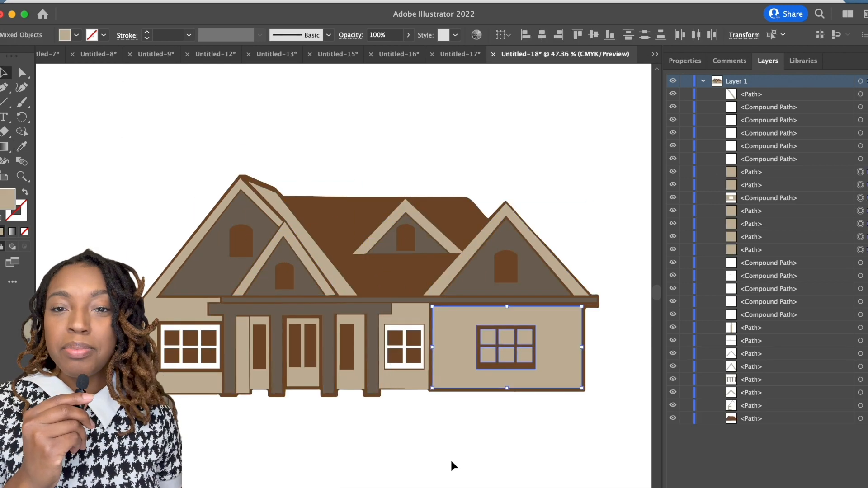
pyautogui.click(452, 464)
pyautogui.click(489, 338)
pyautogui.click(501, 421)
# Try the porch column's dark taupe on the white frame of the six-pane window beside the porch
pyautogui.click(199, 347)
pyautogui.click(22, 146)
pyautogui.click(229, 368)
# Fill the frames of the six-pane and four-pane windows on either side of the porch with the wall's tan, using the Eyedropper
pyautogui.click(4, 73)
pyautogui.click(199, 346)
pyautogui.click(22, 146)
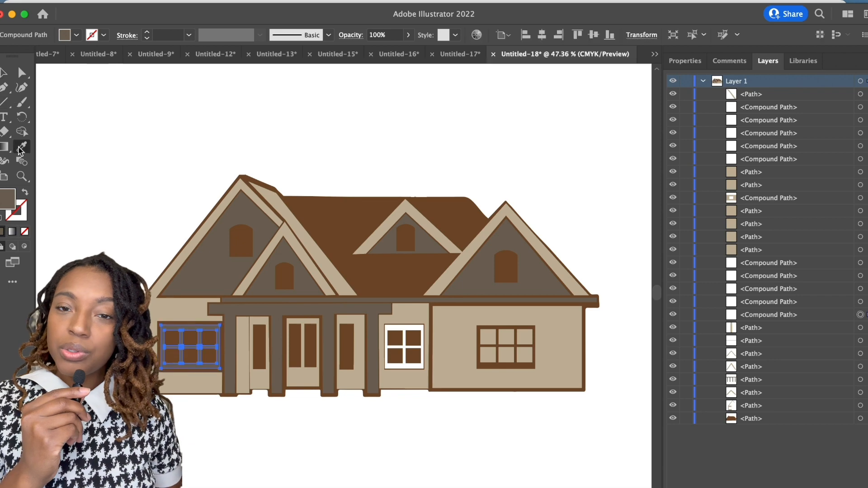
pyautogui.click(193, 313)
pyautogui.click(3, 73)
pyautogui.click(405, 347)
pyautogui.click(22, 147)
# Replace the garage window pieces with a duplicate of the six-pane window and resize it to fit the garage wall
pyautogui.press('Delete')
pyautogui.moveTo(202, 327); pyautogui.dragTo(518, 332)
pyautogui.click(612, 412)
pyautogui.scroll(5, 486, 363)
pyautogui.click(506, 323)
pyautogui.moveTo(600, 324); pyautogui.dragTo(591, 323)
pyautogui.scroll(-5, 506, 420)
# Try a light tan swatch on the house silhouette, and undo the fill
pyautogui.click(371, 292)
pyautogui.click(76, 35)
pyautogui.click(34, 82)
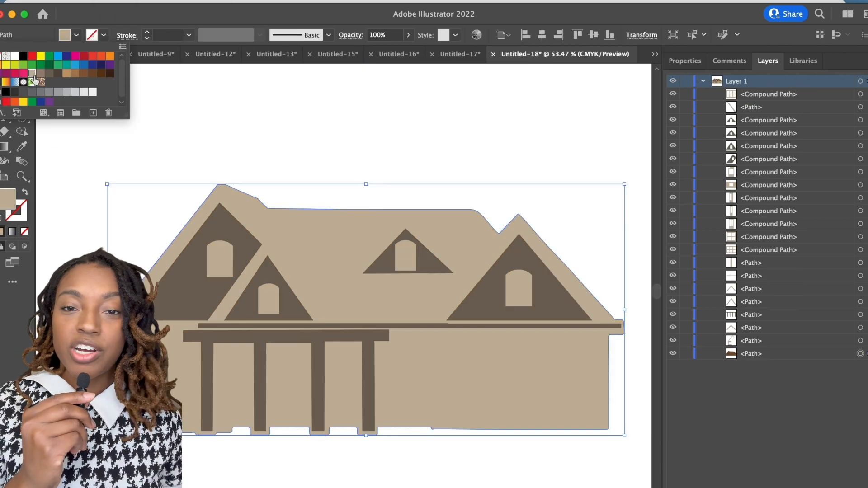
pyautogui.press('super+z')
pyautogui.scroll(-5, 188, 378)
pyautogui.press('super+z')
pyautogui.click(187, 378)
pyautogui.scroll(4, 184, 414)
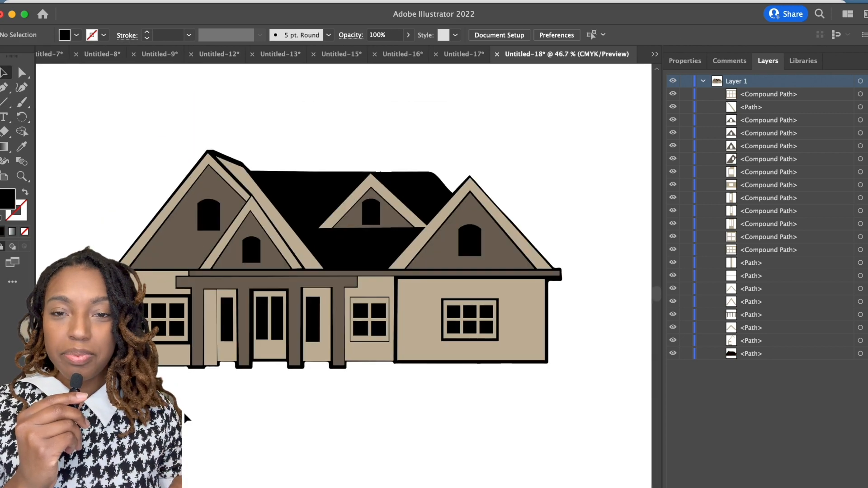
# Combine the three tan window frames into one compound path
pyautogui.scroll(3, 185, 416)
pyautogui.scroll(-3, 321, 397)
pyautogui.scroll(2, 321, 397)
pyautogui.click(190, 254)
pyautogui.keyDown('shift'); pyautogui.click(401, 247); pyautogui.keyUp('shift')
pyautogui.keyDown('shift'); pyautogui.click(503, 272); pyautogui.keyUp('shift')
pyautogui.press('super+8')
# Combine the dark taupe gable faces into one compound path
pyautogui.click(196, 206)
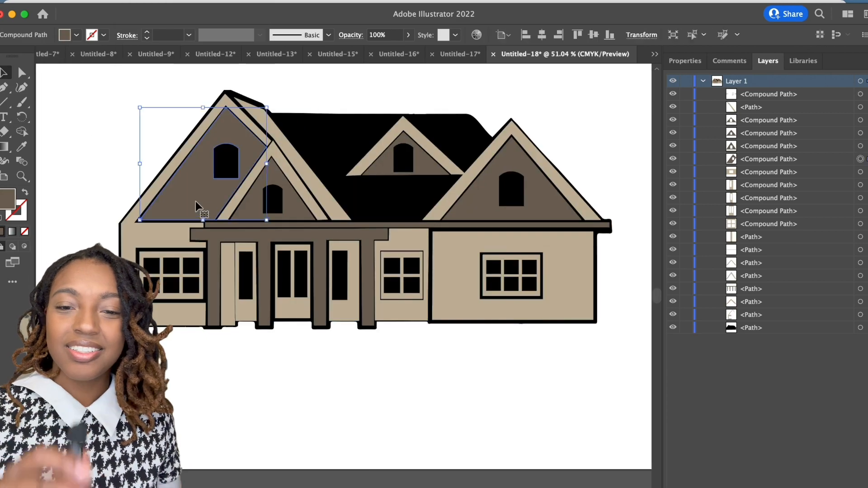
pyautogui.keyDown('shift'); pyautogui.click(538, 194); pyautogui.keyUp('shift')
pyautogui.press('super+8')
pyautogui.click(349, 403)
# Combine the tan roof trim pieces, including the dormer trim, into one compound path
pyautogui.click(308, 167)
pyautogui.keyDown('shift'); pyautogui.click(385, 140); pyautogui.keyUp('shift')
pyautogui.press('super+8')
pyautogui.click(557, 382)
# Fill the front door and the panels on both sides of it with the C=25 M=40 Y=65 K=0 swatch
pyautogui.click(292, 312)
pyautogui.click(77, 35)
pyautogui.click(67, 73)
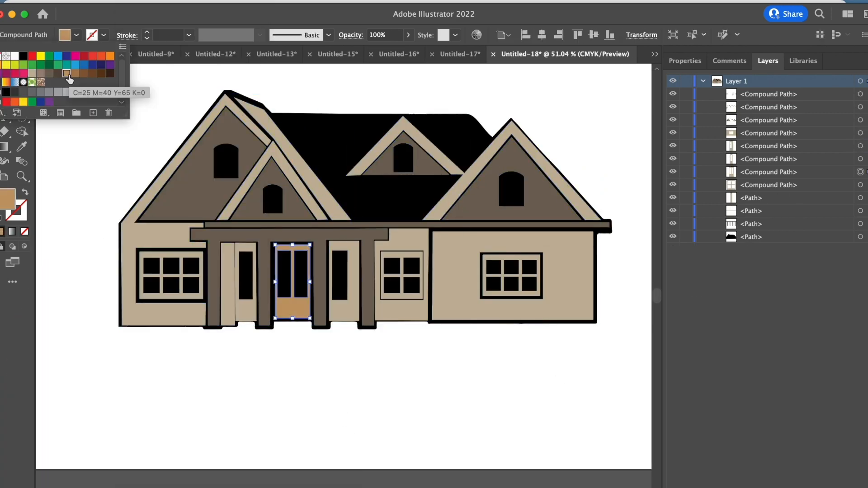
pyautogui.click(353, 309)
pyautogui.click(247, 310)
pyautogui.click(293, 309)
# Fill the house silhouette with the darkest brown swatch
pyautogui.click(75, 73)
pyautogui.click(110, 74)
pyautogui.click(106, 381)
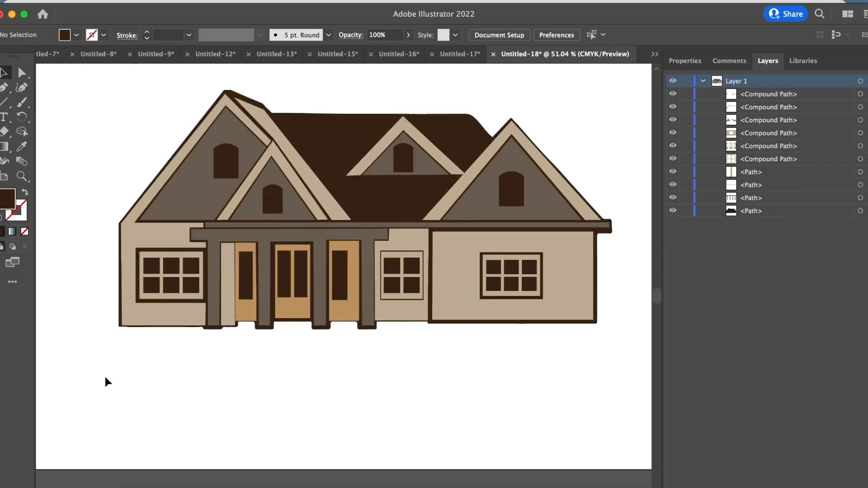
# Combine the tan wall pieces around the garage, windows and porch into a compound path
pyautogui.click(409, 254)
pyautogui.keyDown('shift'); pyautogui.click(537, 296); pyautogui.keyUp('shift')
pyautogui.press('super+8')
pyautogui.click(228, 298)
pyautogui.keyDown('shift'); pyautogui.click(167, 314); pyautogui.keyUp('shift')
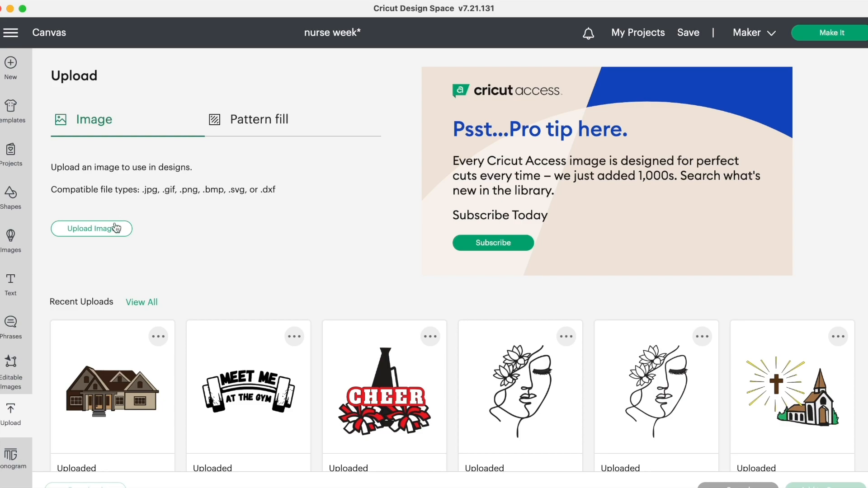
# In Cricut Design Space, upload One Story Home.svg from the Desktop's House Files folder and add it to the canvas
pyautogui.click(116, 229)
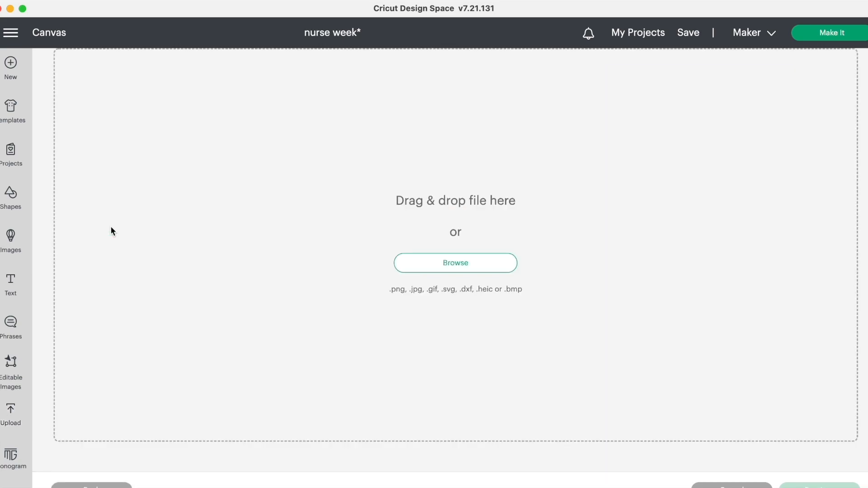
pyautogui.click(467, 267)
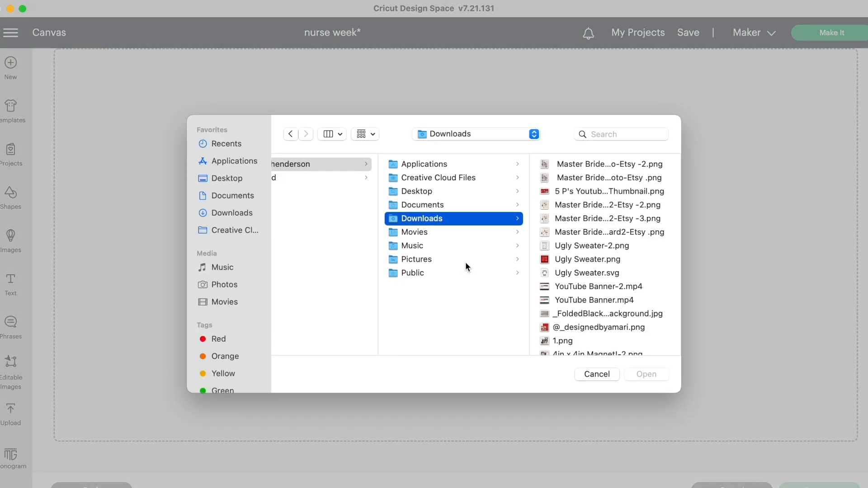
pyautogui.click(244, 183)
pyautogui.click(315, 248)
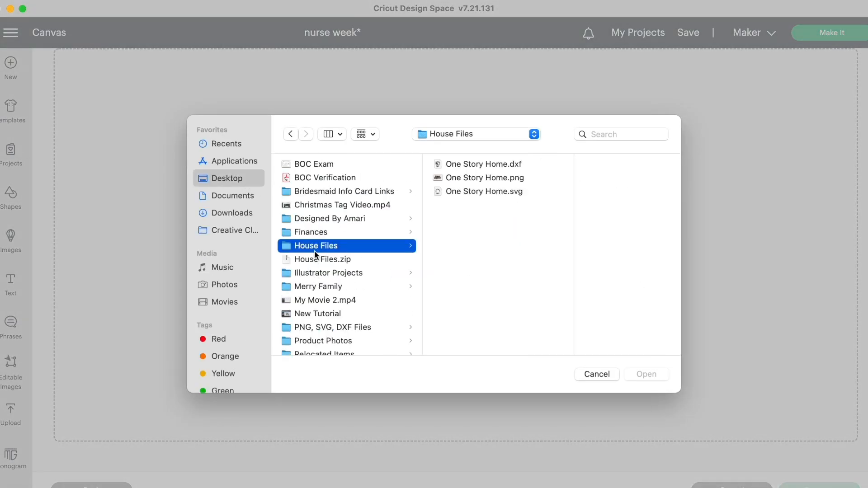
pyautogui.click(481, 193)
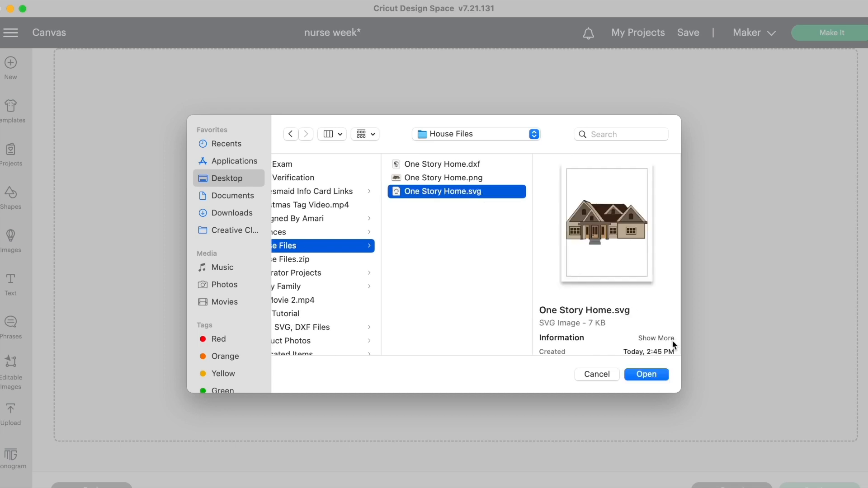
pyautogui.click(652, 375)
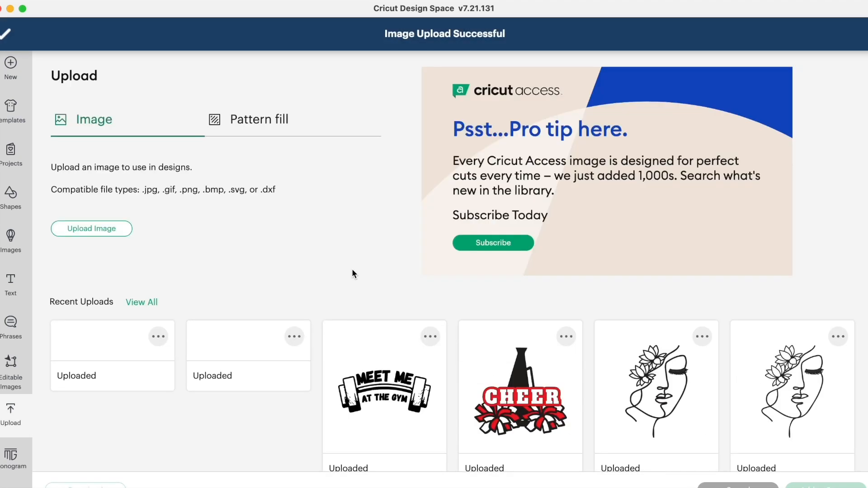
pyautogui.click(156, 367)
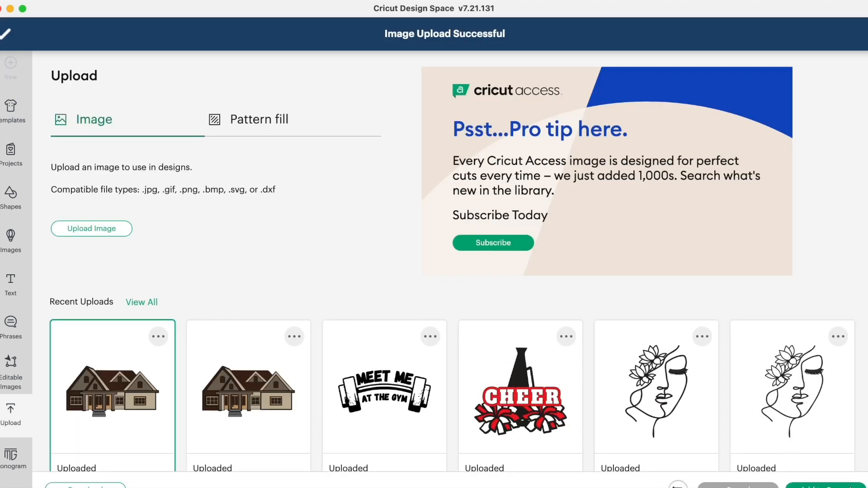
pyautogui.click(850, 487)
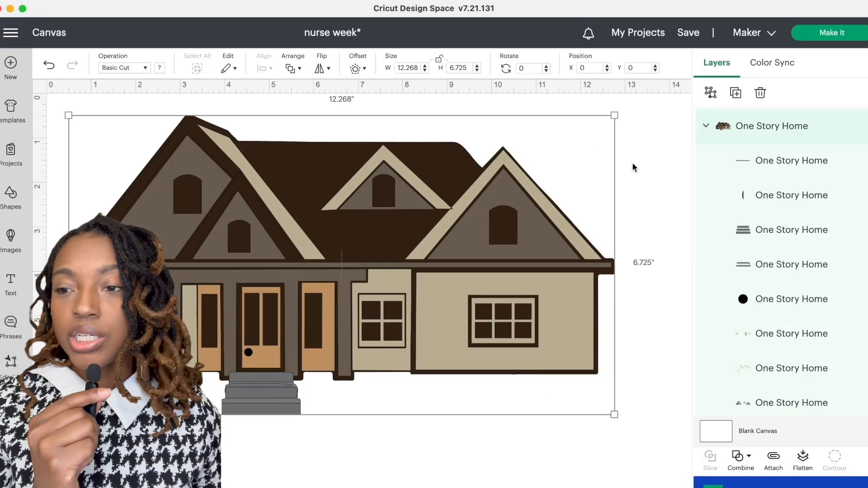
# Examine the One Story Home layers one by one to check which part of the house each belongs to and look for stray pieces
pyautogui.click(771, 194)
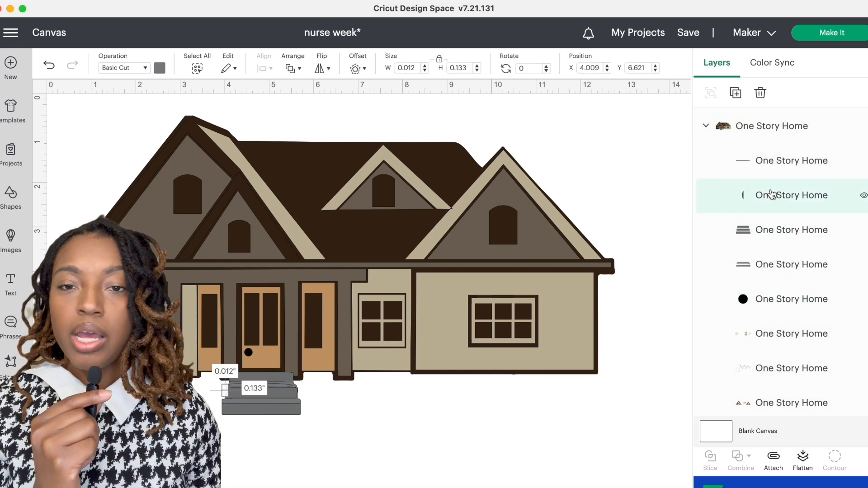
pyautogui.click(536, 411)
pyautogui.click(495, 455)
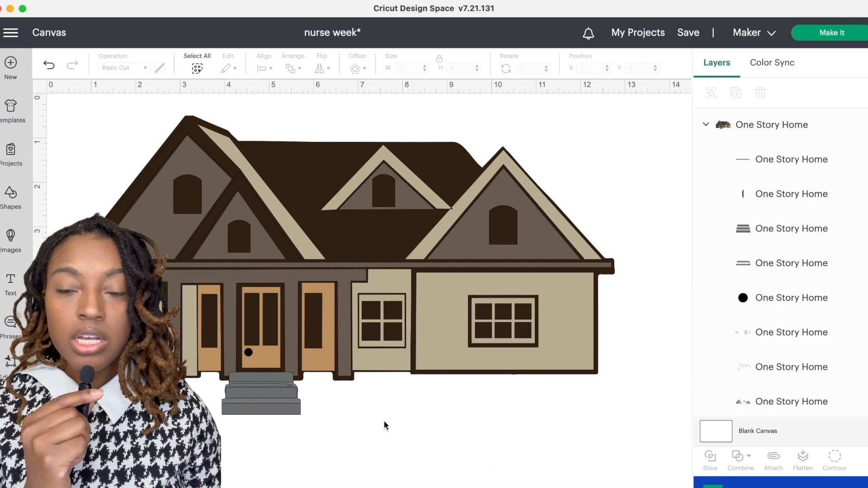
pyautogui.click(272, 387)
pyautogui.click(429, 428)
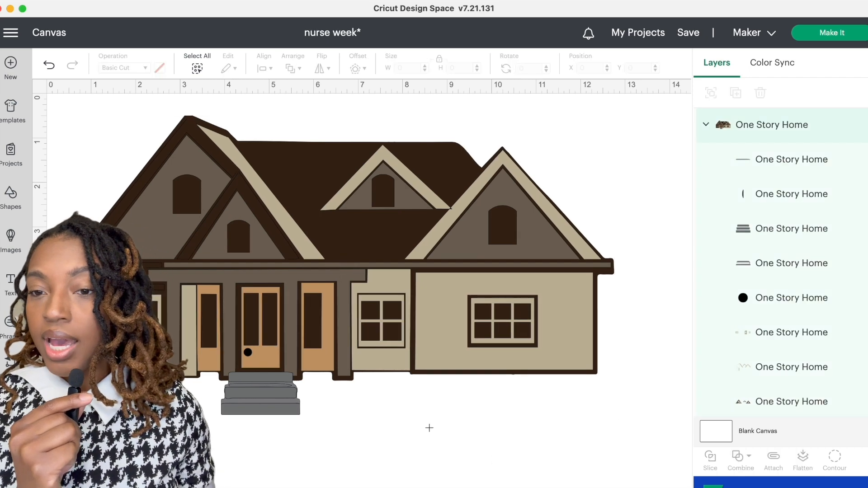
pyautogui.click(763, 204)
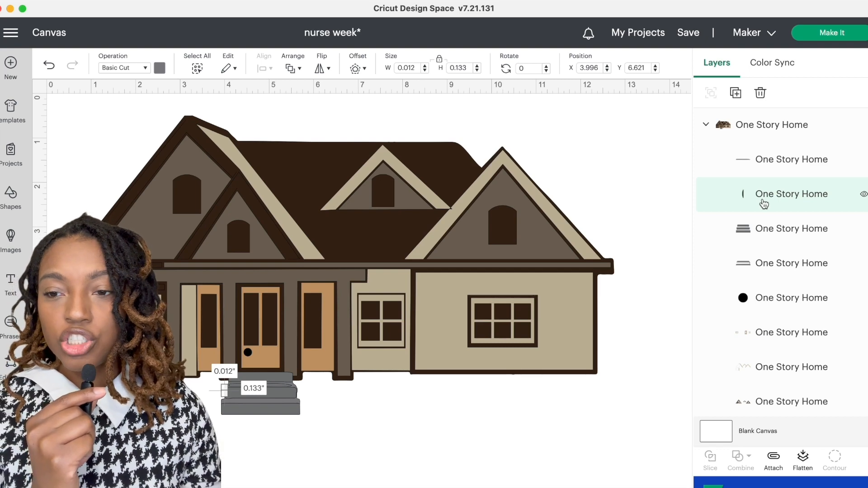
pyautogui.click(799, 162)
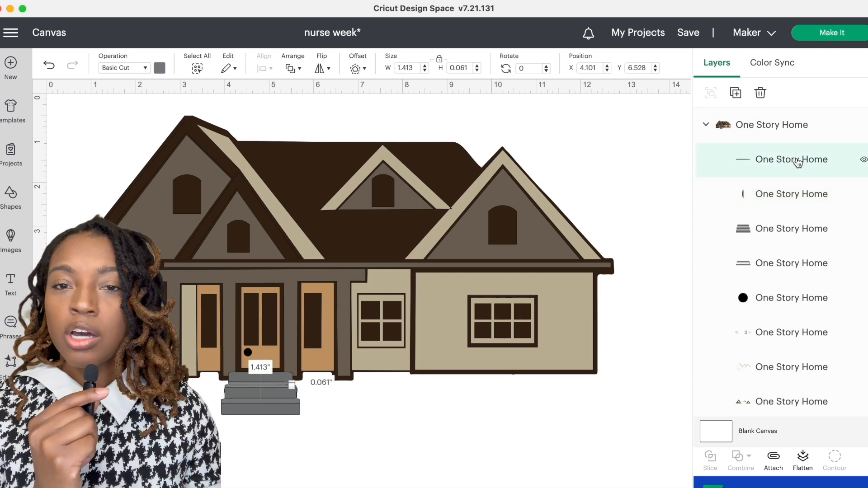
pyautogui.scroll(-3, 603, 438)
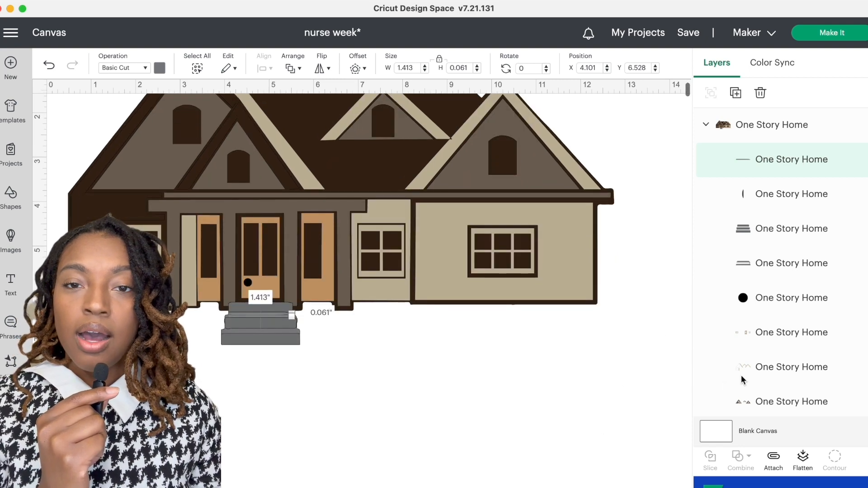
pyautogui.scroll(-7, 757, 374)
pyautogui.scroll(-1, 758, 376)
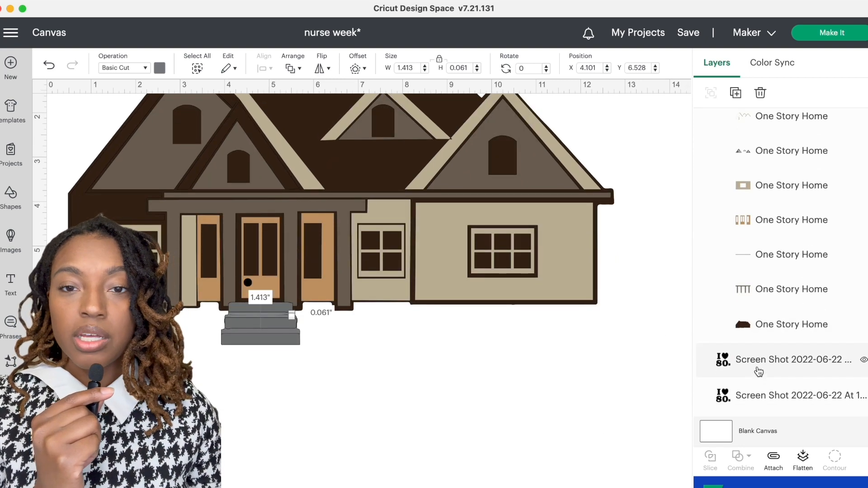
pyautogui.click(774, 261)
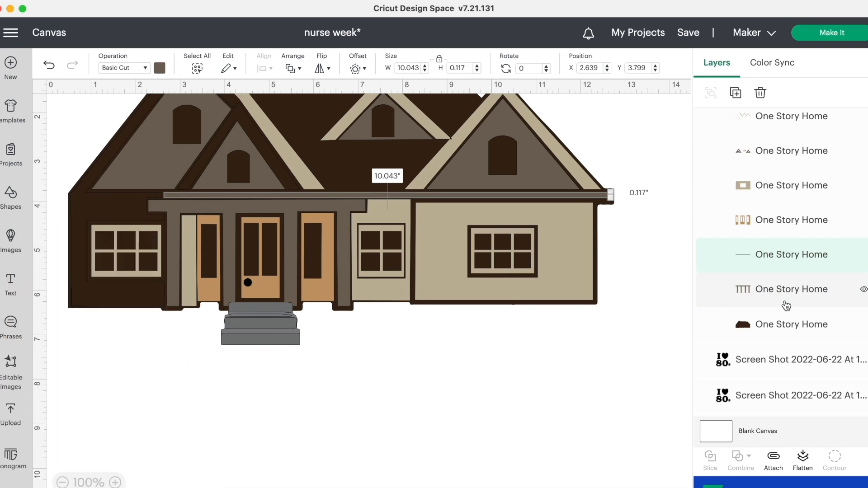
pyautogui.click(786, 324)
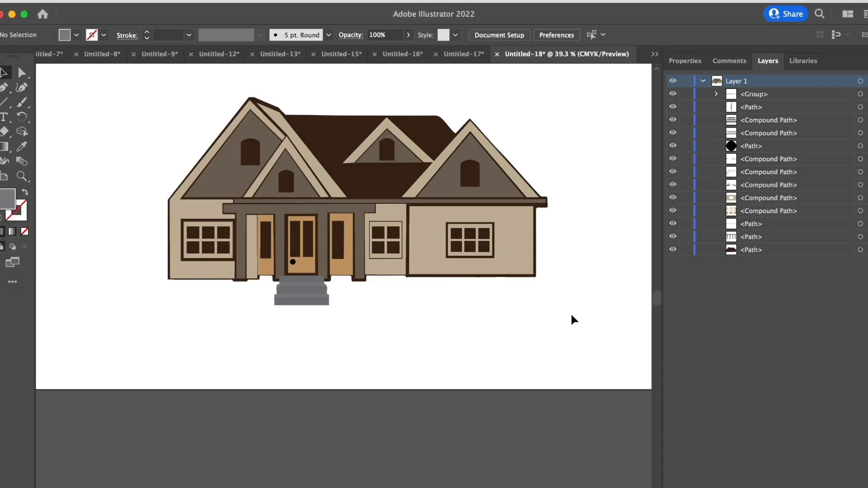
# Switch to Illustrator and delete the stray path beside the front steps and the stray group across the top step
pyautogui.click(861, 107)
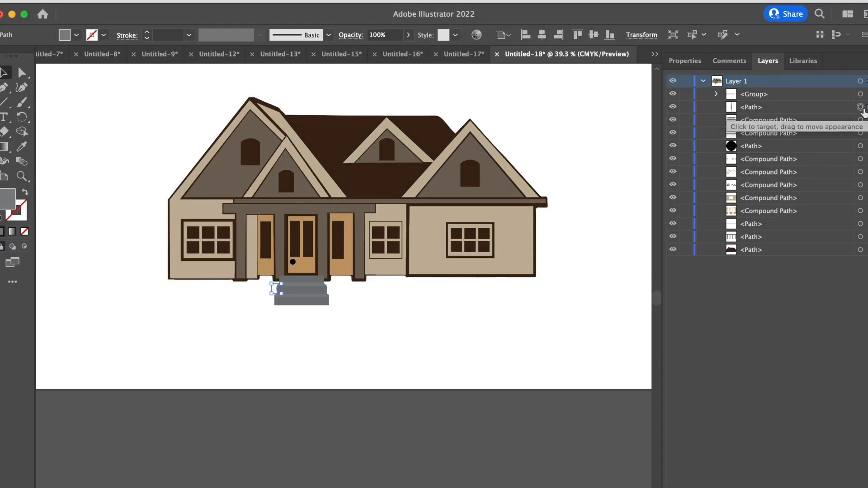
pyautogui.press('Delete')
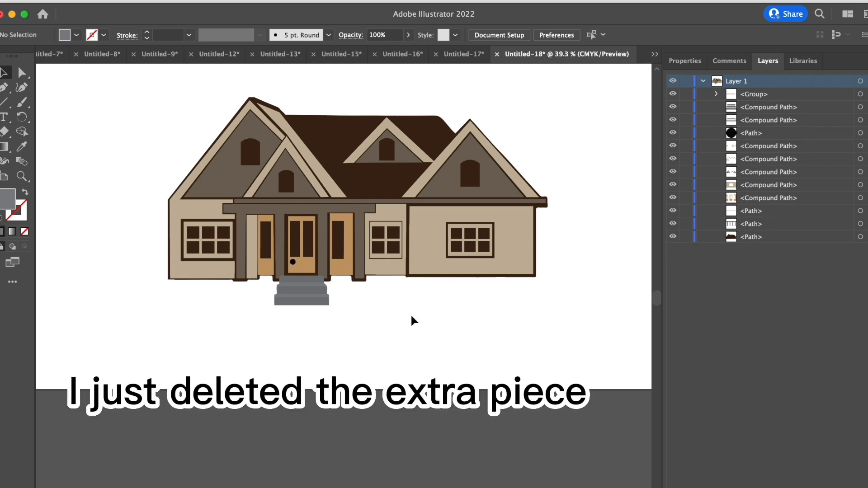
pyautogui.scroll(5, 411, 320)
pyautogui.hscroll(-5, 411, 324)
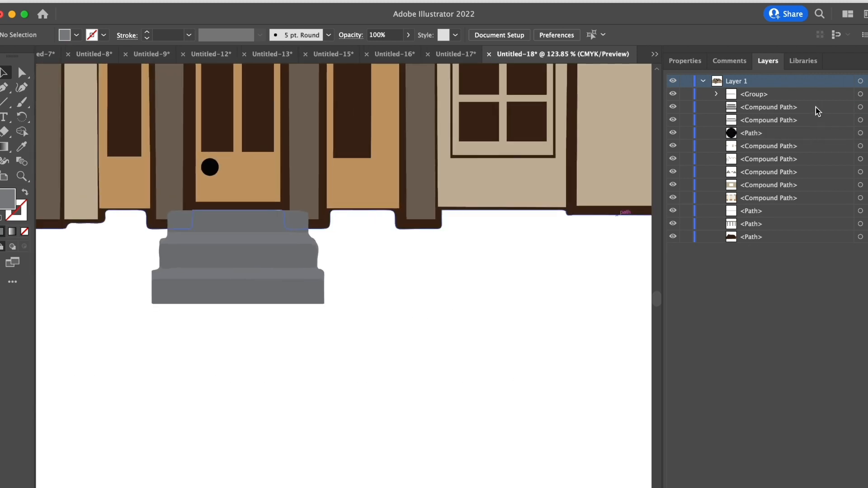
pyautogui.click(861, 94)
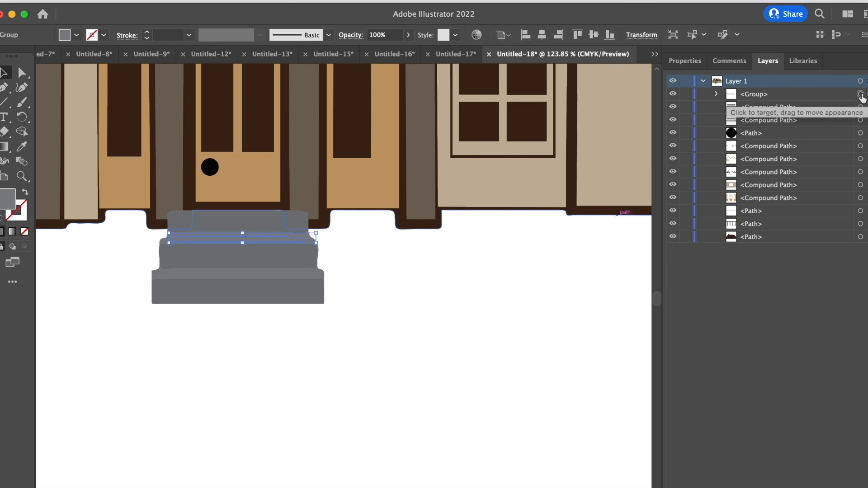
pyautogui.press('Delete')
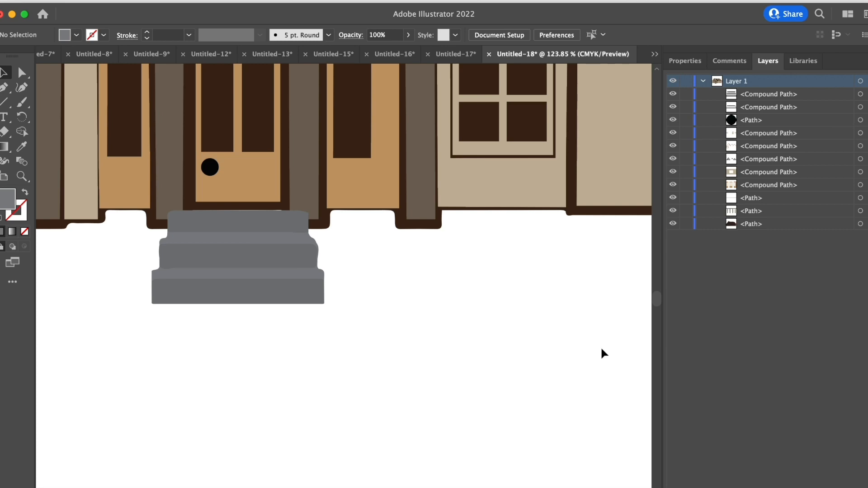
# Export the cleaned house artwork to the Desktop in SVG format, replacing the default file name with a One Story title
pyautogui.scroll(-5, 528, 369)
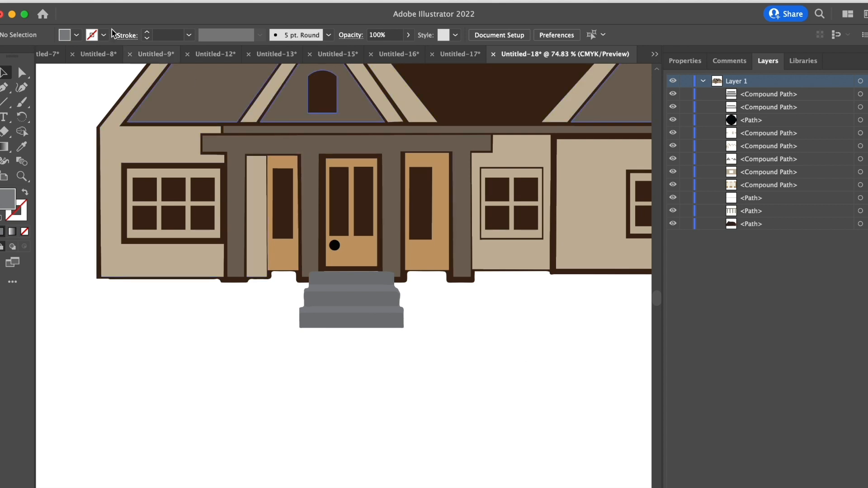
pyautogui.click(86, 0)
pyautogui.moveTo(146, 246)
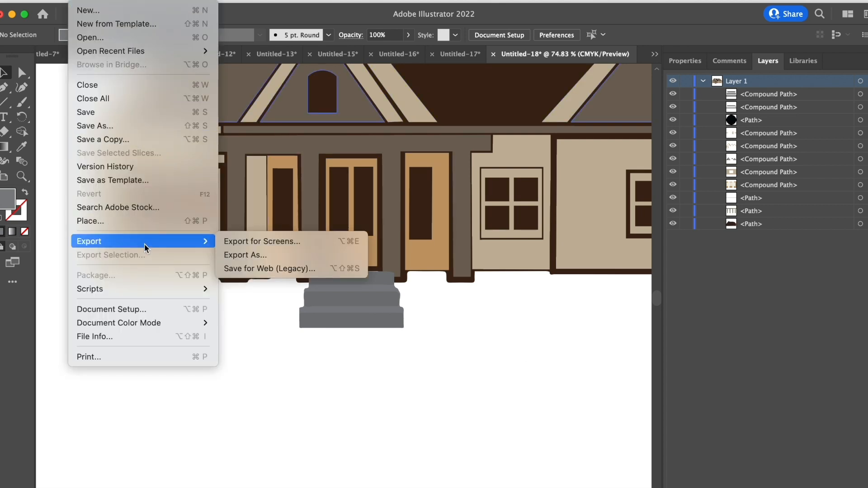
pyautogui.click(240, 257)
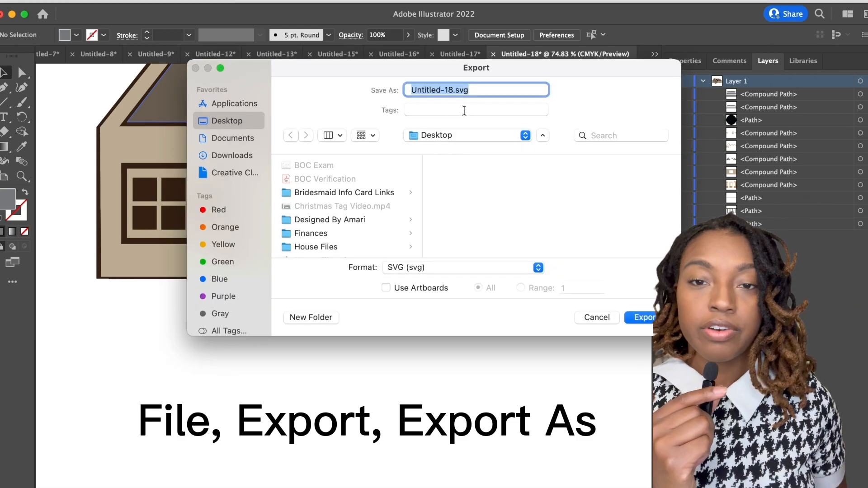
pyautogui.click(453, 91)
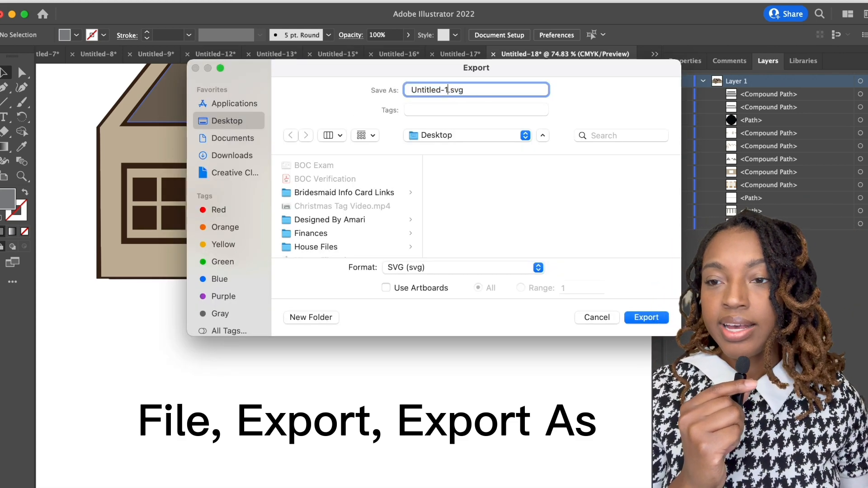
pyautogui.press('BackSpace')
pyautogui.press('BackSpace')
pyautogui.press('BackSpace')
pyautogui.press('BackSpace')
pyautogui.press('BackSpace')
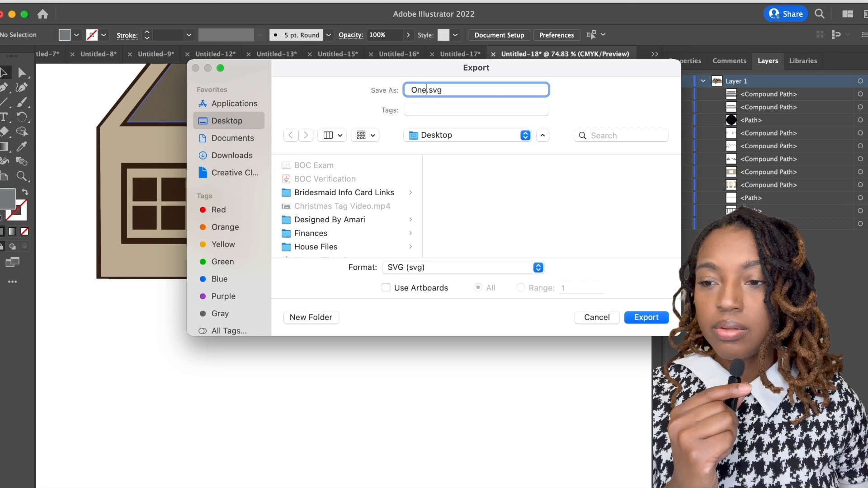
pyautogui.write('One Story ')
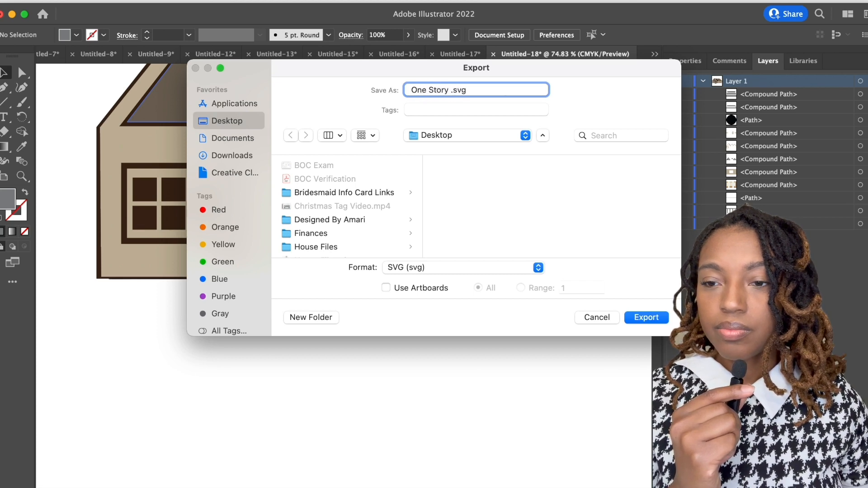
pyautogui.write('Hou')
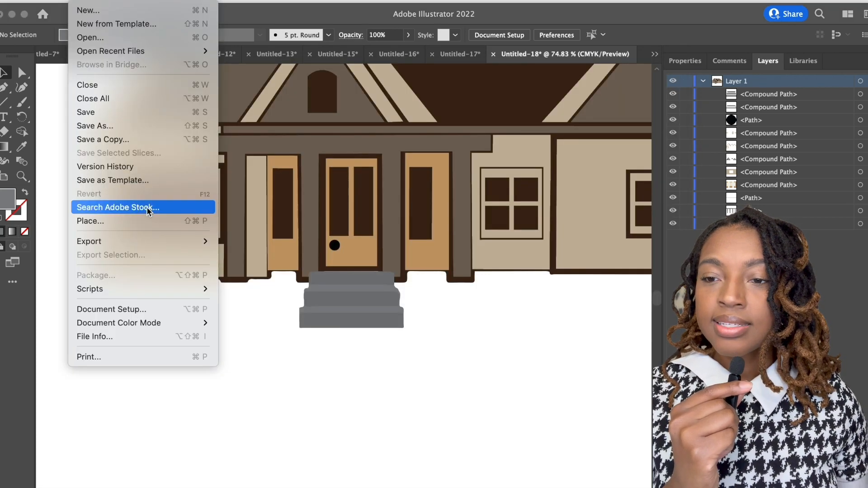
# Export the artwork to the Desktop again as a DXF named One Story Home, using AutoCAD version 2018 and Maximum Editability
pyautogui.moveTo(176, 244)
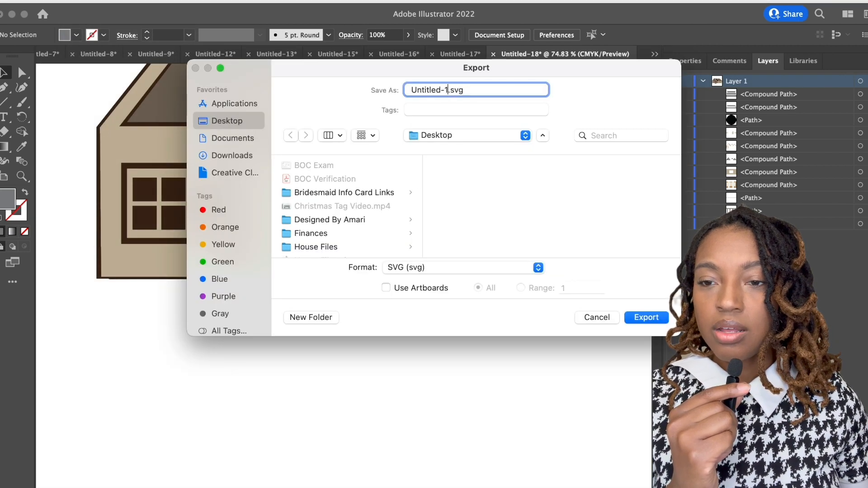
pyautogui.press('BackSpace')
pyautogui.press('BackSpace')
pyautogui.press('BackSpace')
pyautogui.press('BackSpace')
pyautogui.press('BackSpace')
pyautogui.press('BackSpace')
pyautogui.press('BackSpace')
pyautogui.press('BackSpace')
pyautogui.write('One Story Hom')
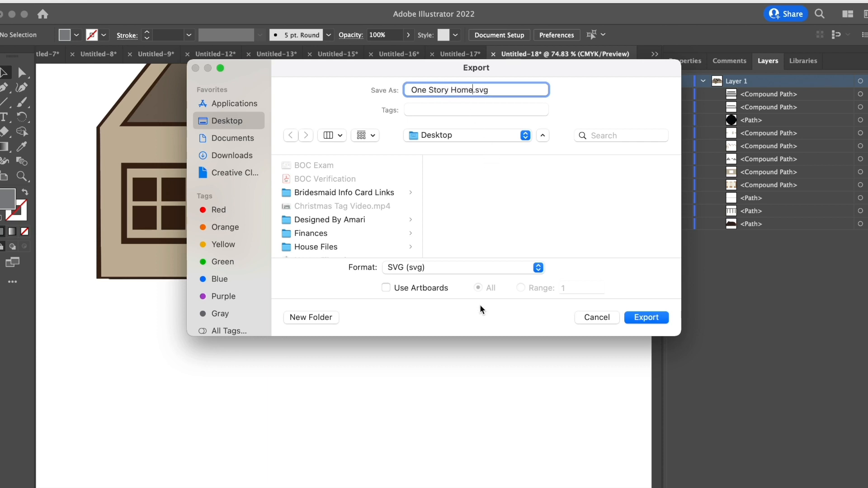
pyautogui.click(482, 274)
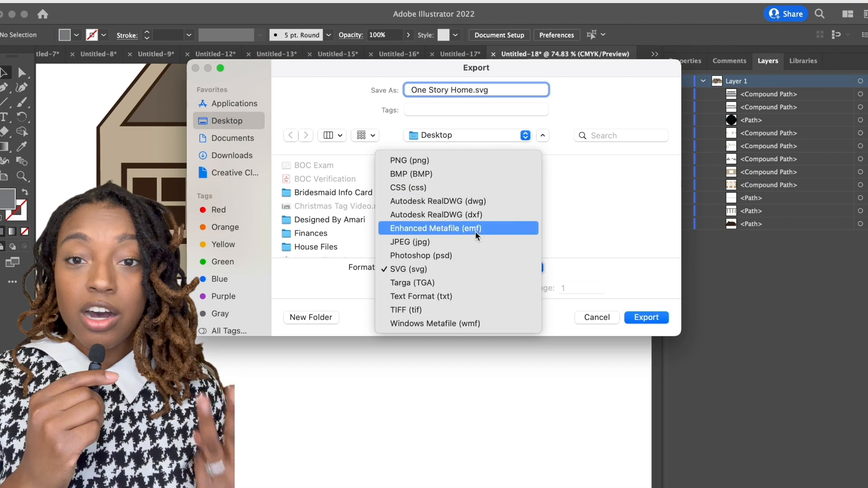
pyautogui.click(479, 214)
pyautogui.click(656, 318)
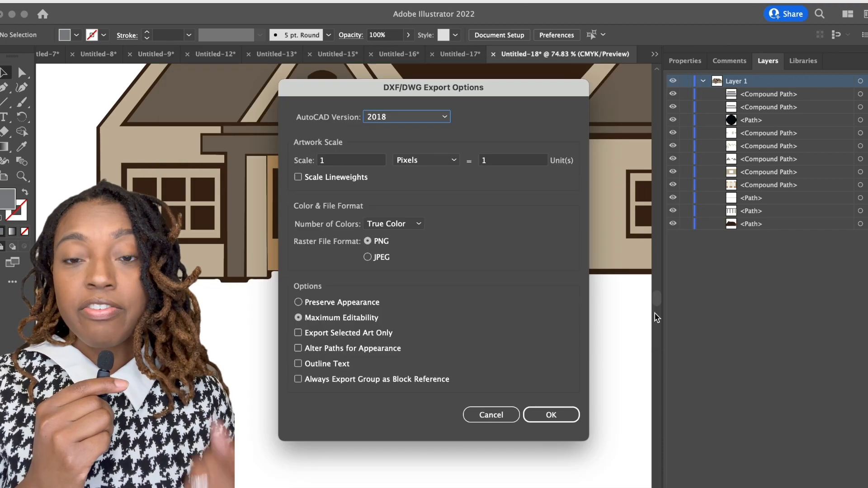
pyautogui.click(553, 420)
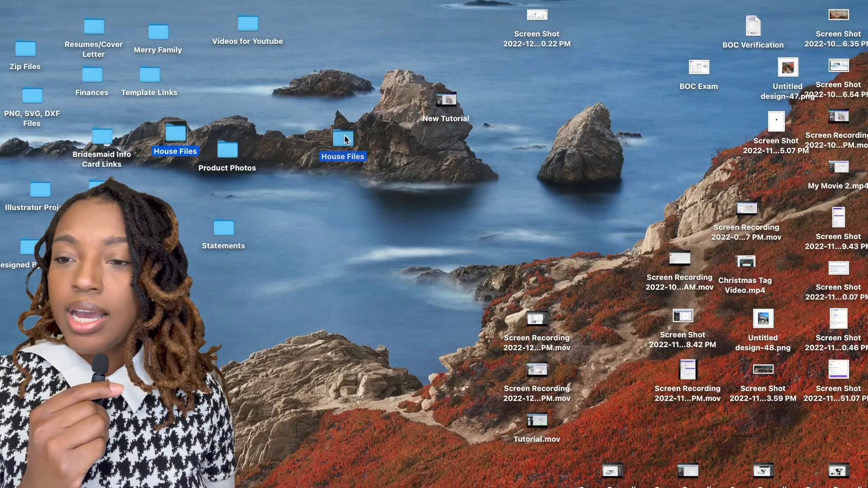
# Switch to the desktop and compress the House Files folder into a zip archive
pyautogui.click(344, 139)
pyautogui.rightClick(344, 137)
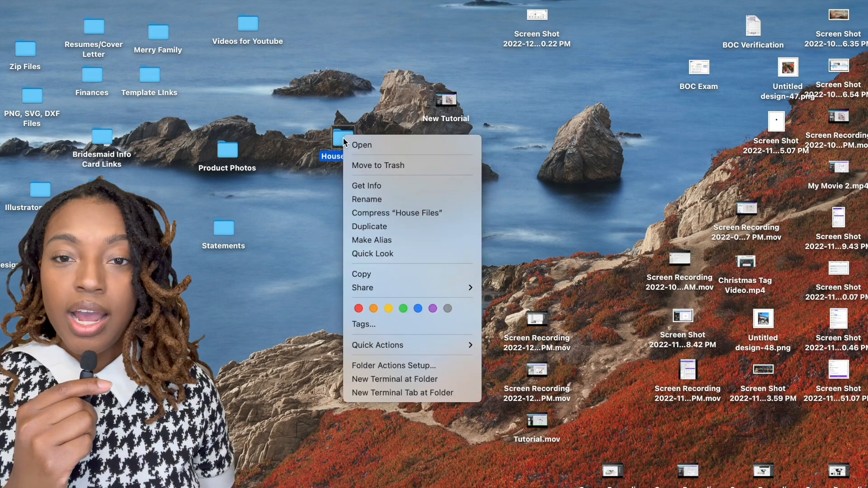
pyautogui.click(374, 211)
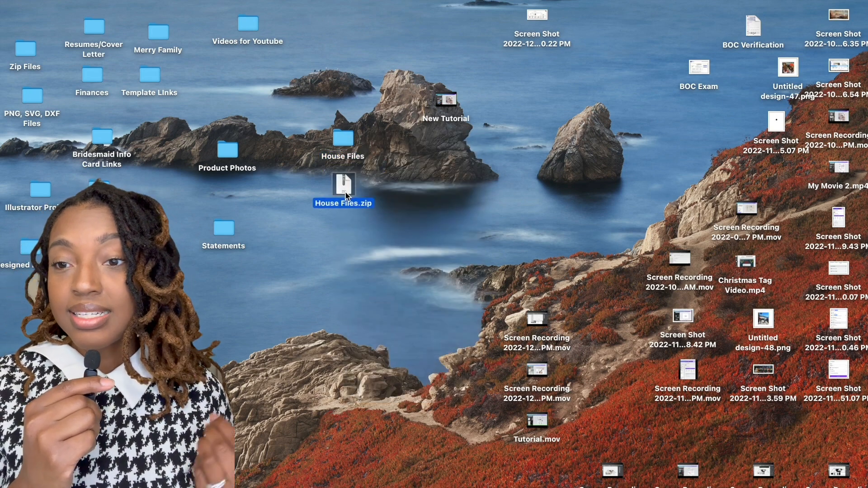
pyautogui.click(383, 158)
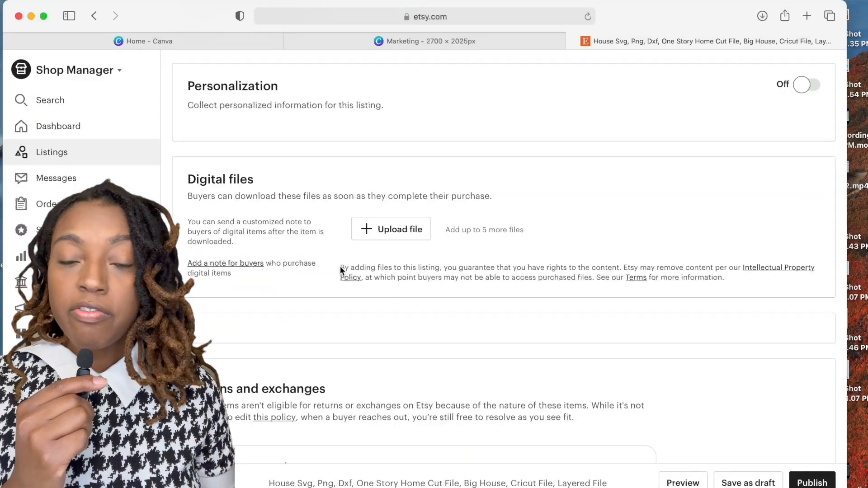
# In the Etsy house listing, upload One Story Home Files.zip from the Desktop as its digital file
pyautogui.click(381, 228)
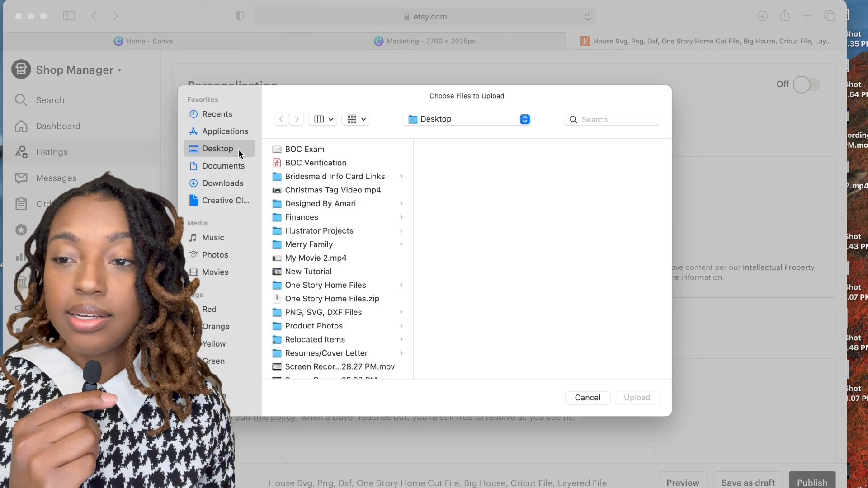
pyautogui.click(343, 299)
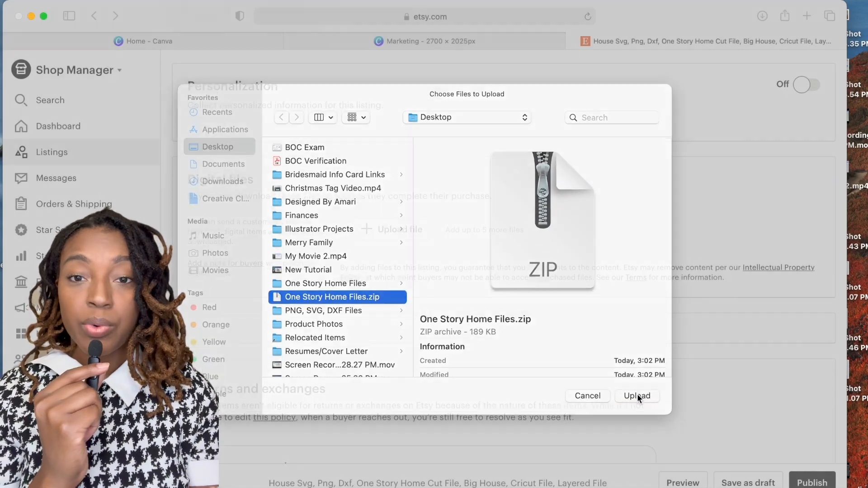
pyautogui.click(636, 395)
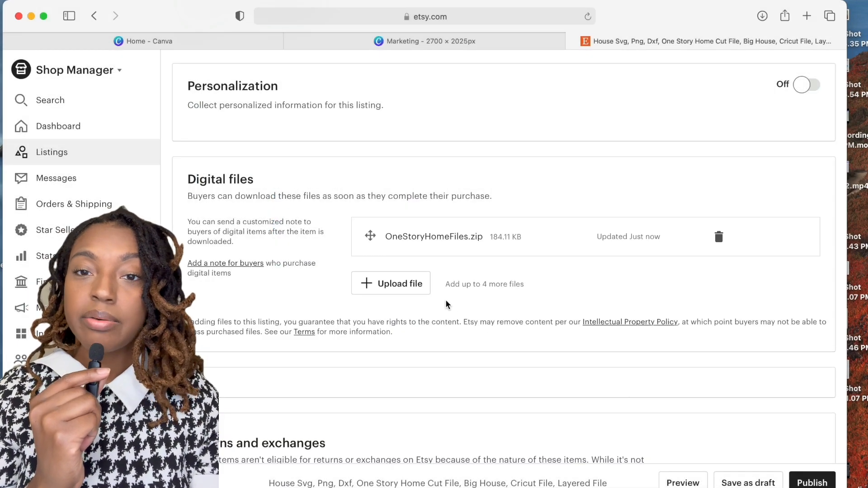
# Publish the One Story Home listing with advertising enabled and confirm the publication
pyautogui.scroll(-8, 627, 414)
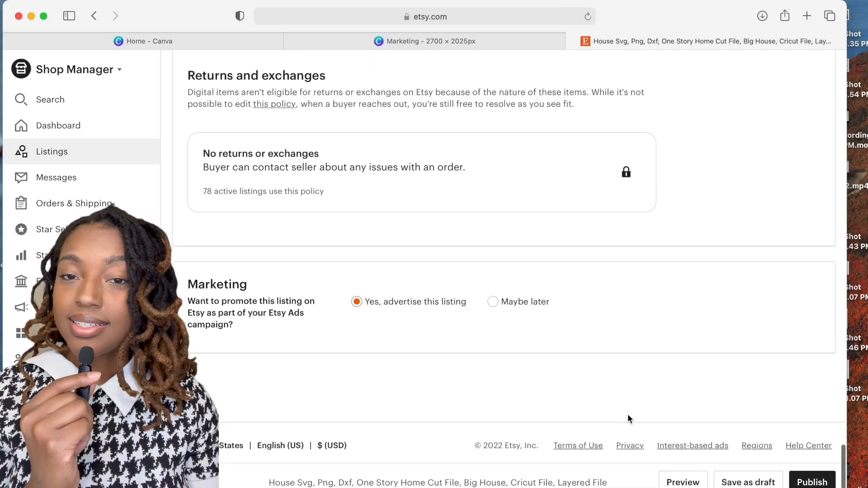
pyautogui.click(820, 482)
pyautogui.click(557, 322)
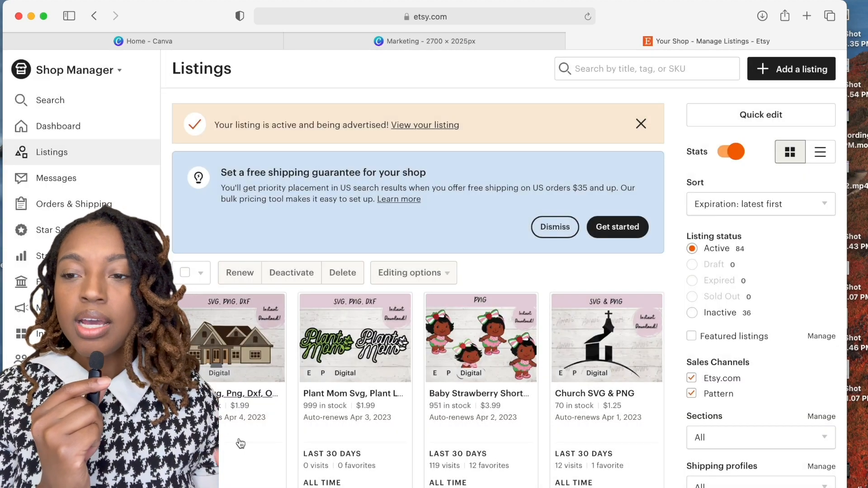
# Assign the new house listing to the SVG, PNG, DXF Files shop section
pyautogui.scroll(-2, 240, 443)
pyautogui.scroll(-2, 240, 443)
pyautogui.click(265, 369)
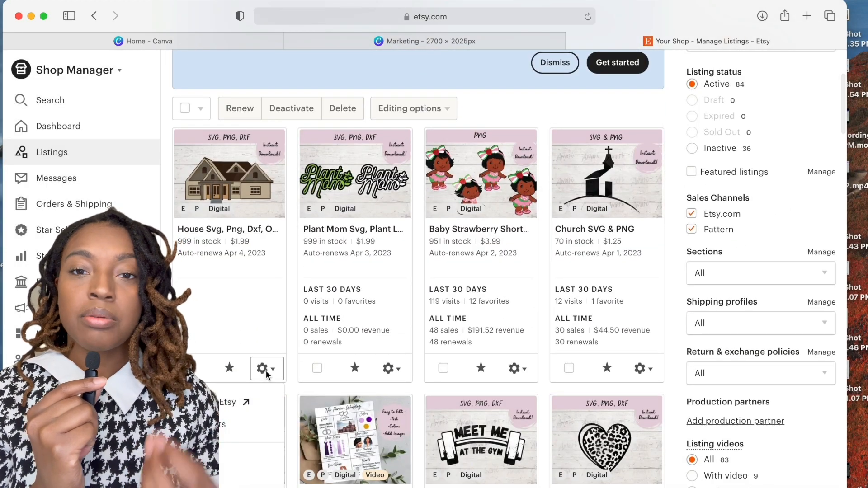
pyautogui.scroll(-5, 237, 357)
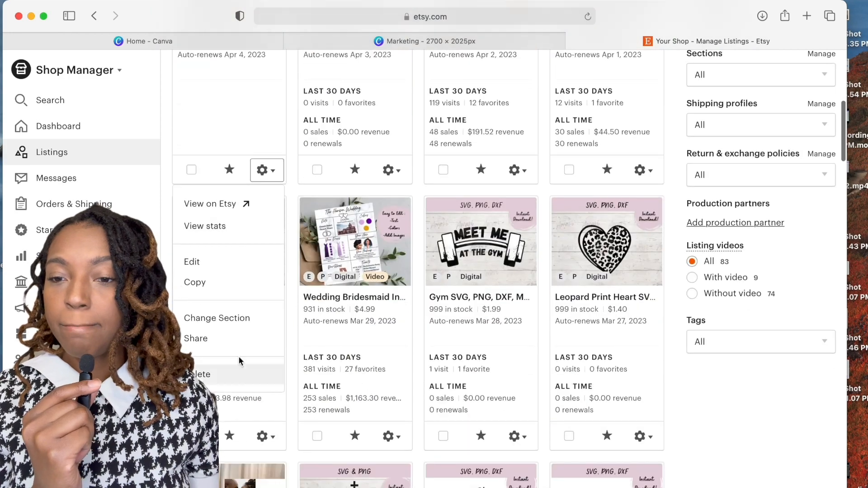
pyautogui.click(238, 319)
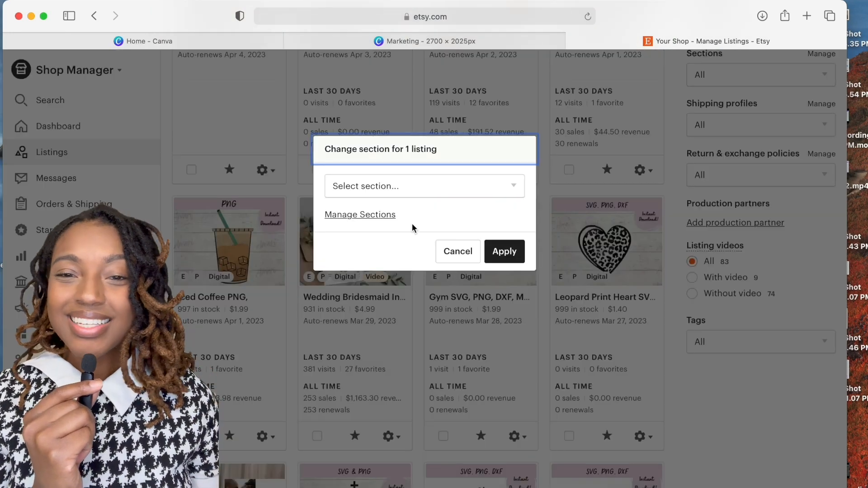
pyautogui.click(392, 189)
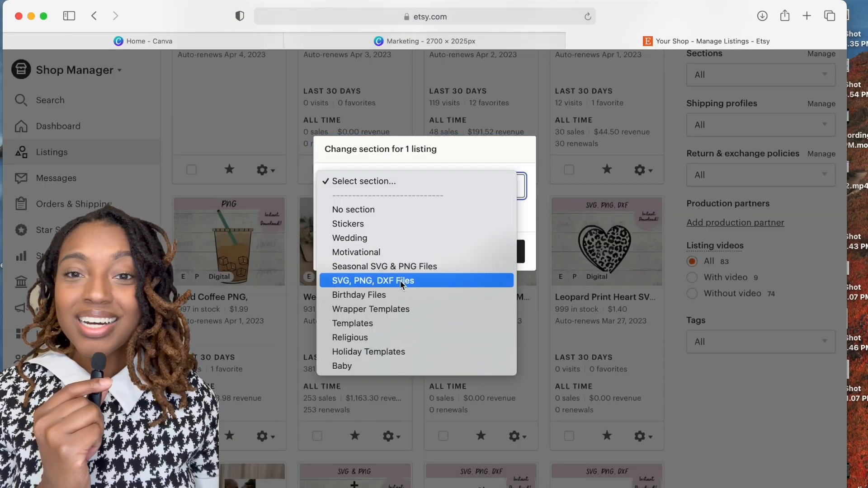
pyautogui.click(401, 282)
pyautogui.click(501, 251)
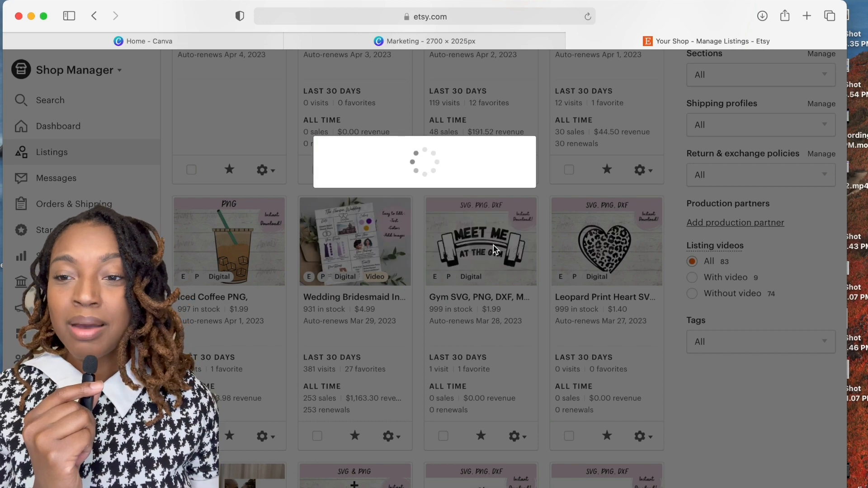
# Open the published house listing and view its primary photo enlarged
pyautogui.scroll(7, 319, 235)
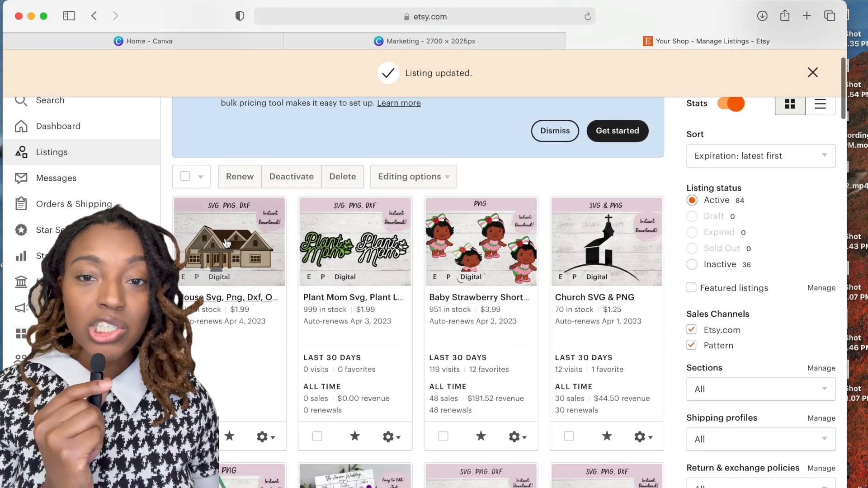
pyautogui.click(227, 244)
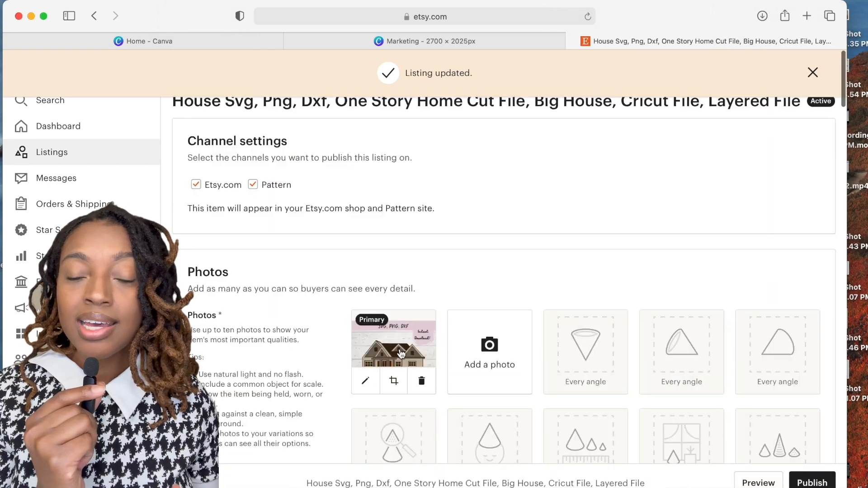
pyautogui.click(400, 353)
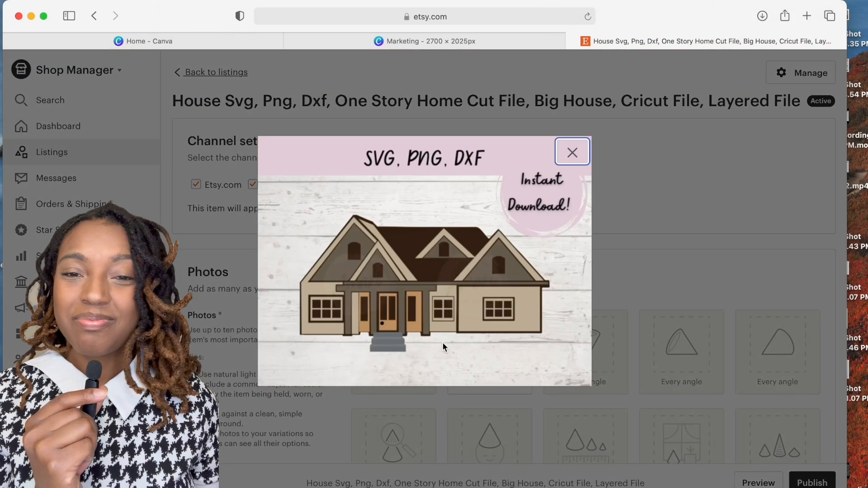